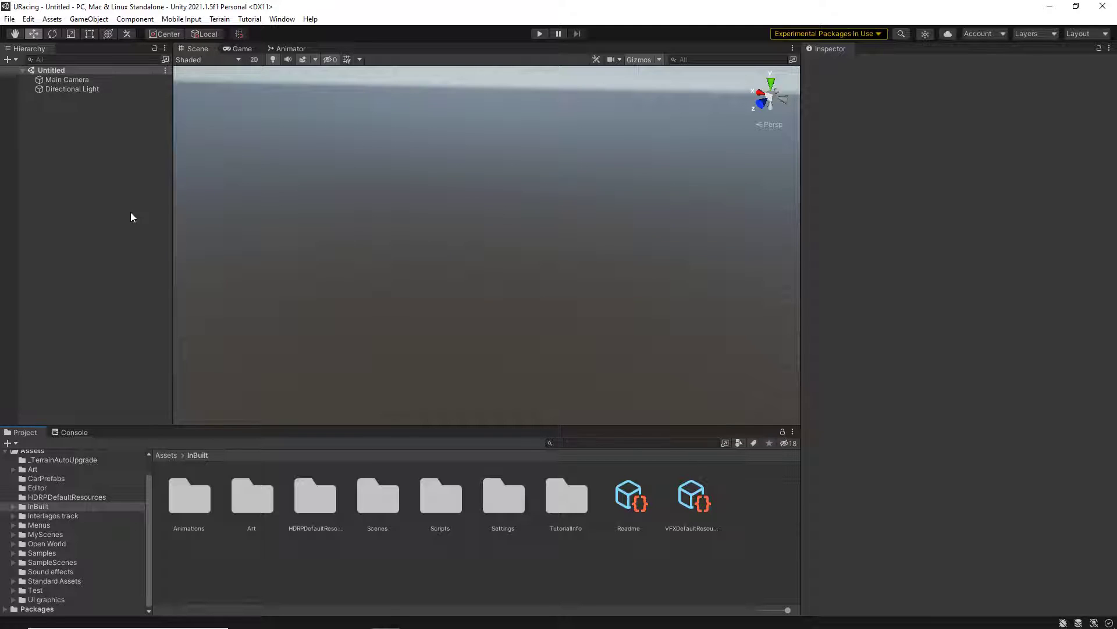
# Open the in-editor Asset Store window, then close it again
pyautogui.click(282, 19)
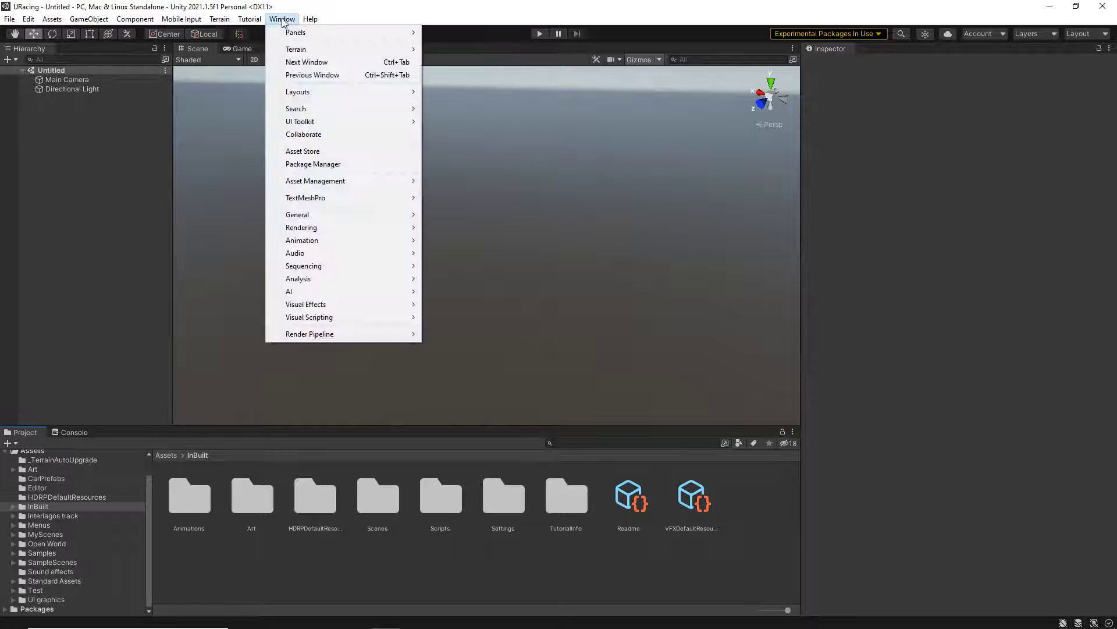
pyautogui.click(303, 151)
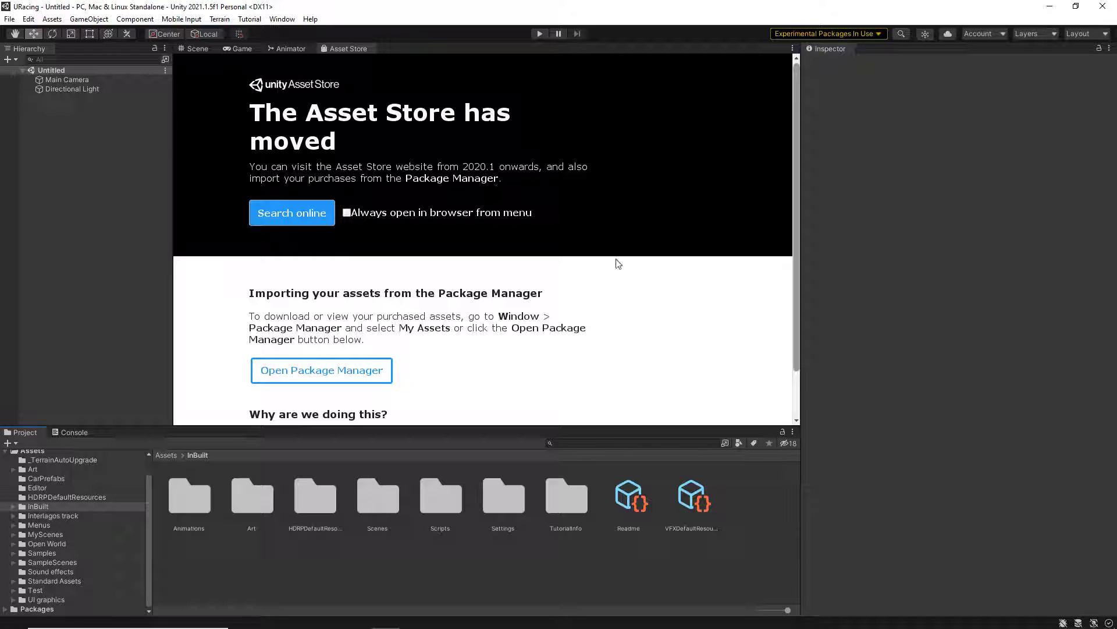
pyautogui.rightClick(349, 45)
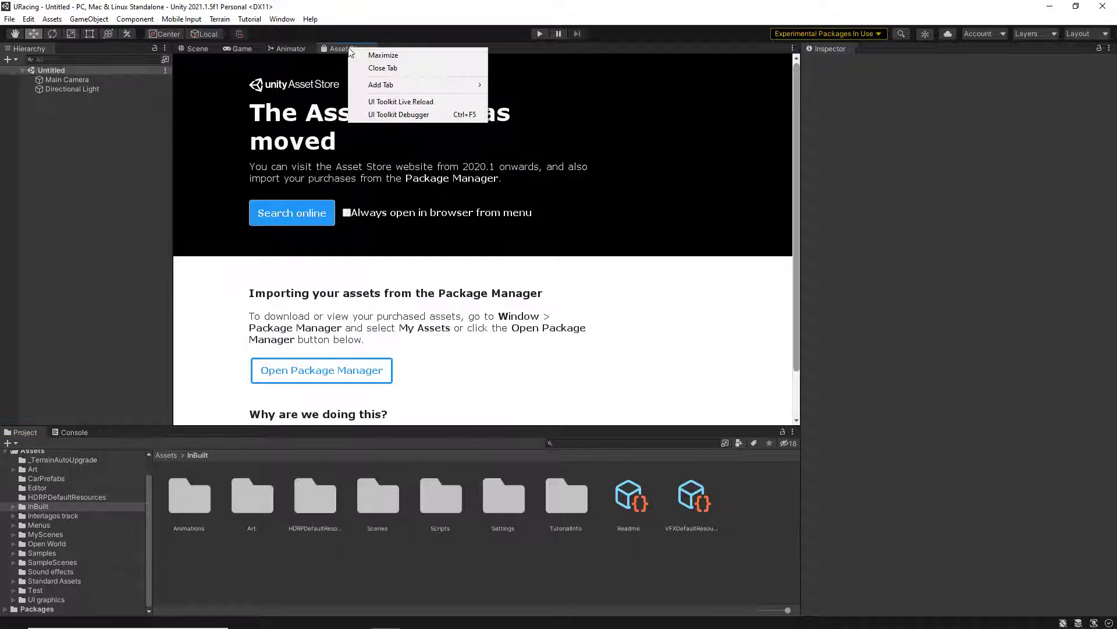
pyautogui.click(368, 69)
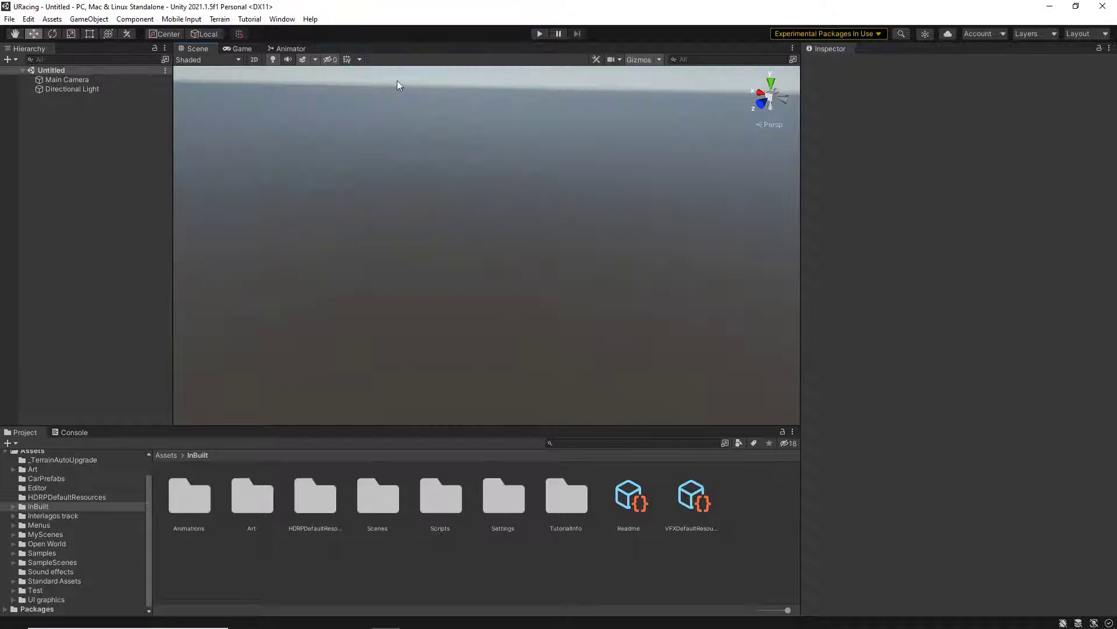
pyautogui.click(28, 19)
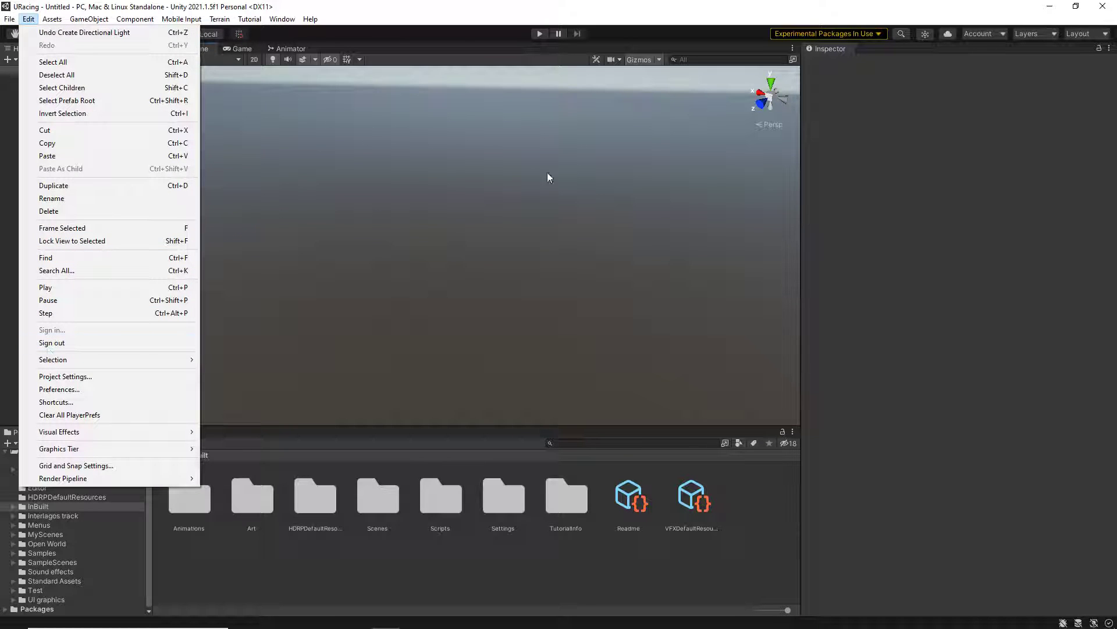
pyautogui.click(369, 24)
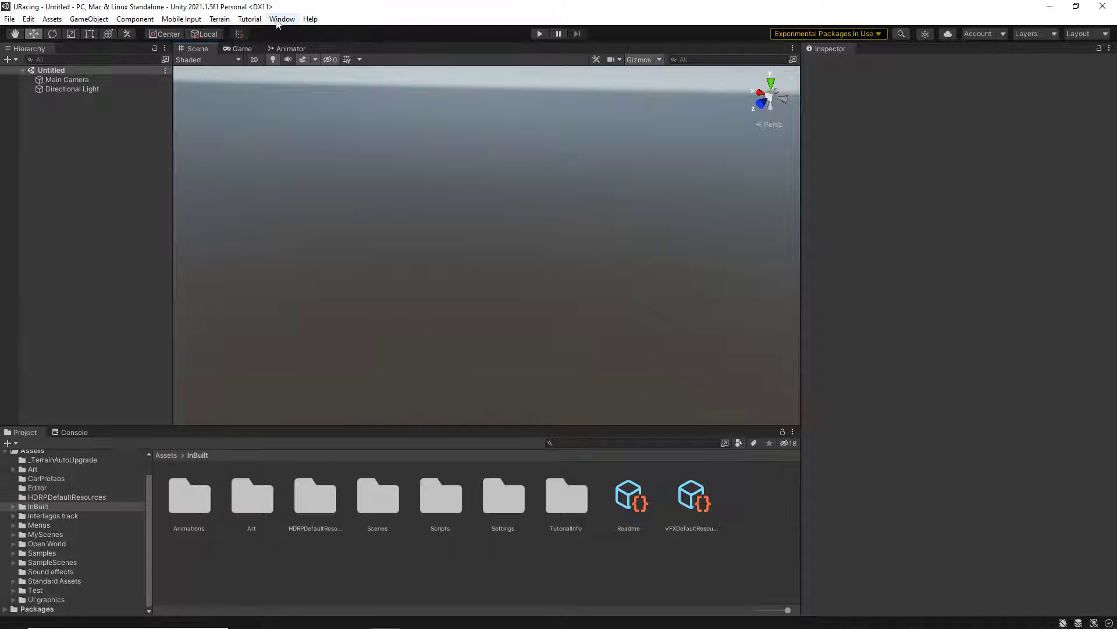
# Open the Package Manager, keeping the Unity Registry package list
pyautogui.click(277, 20)
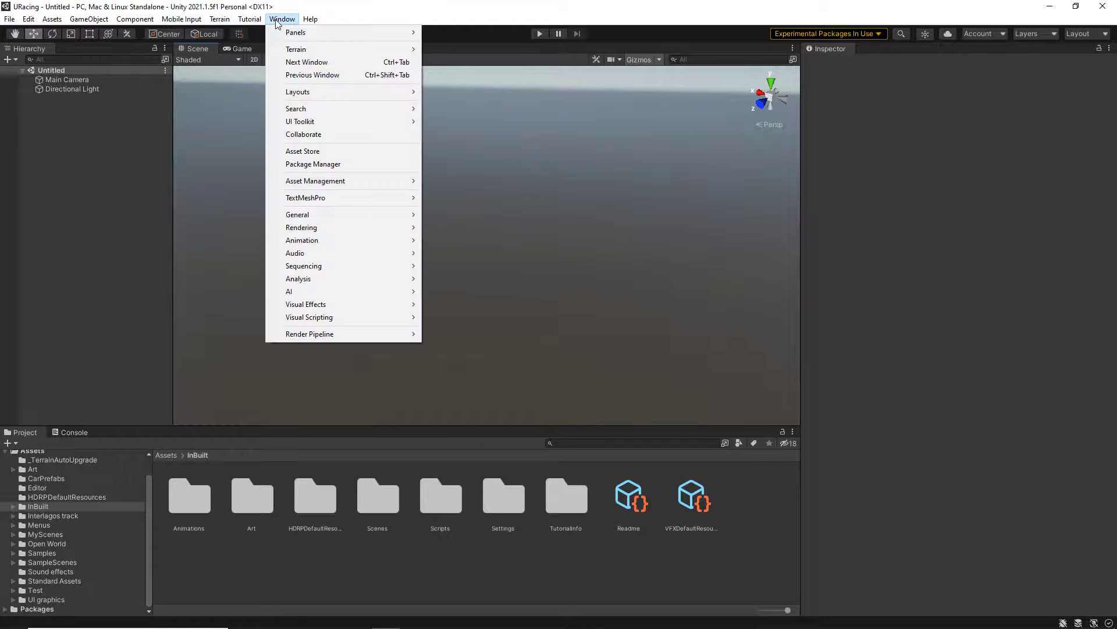
pyautogui.click(328, 165)
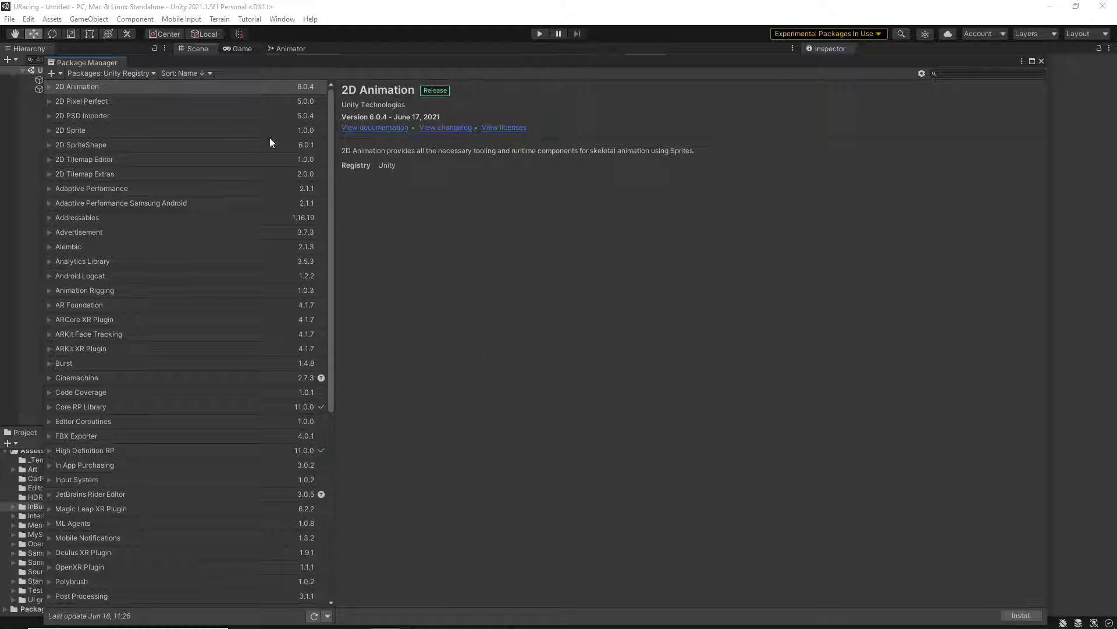
pyautogui.click(129, 73)
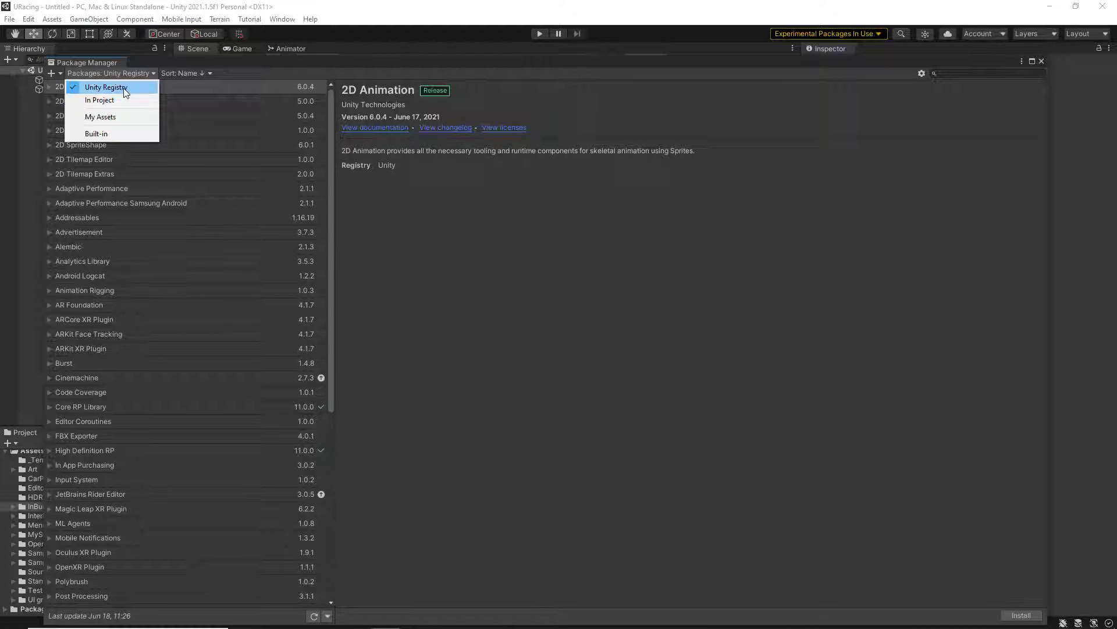
pyautogui.click(399, 354)
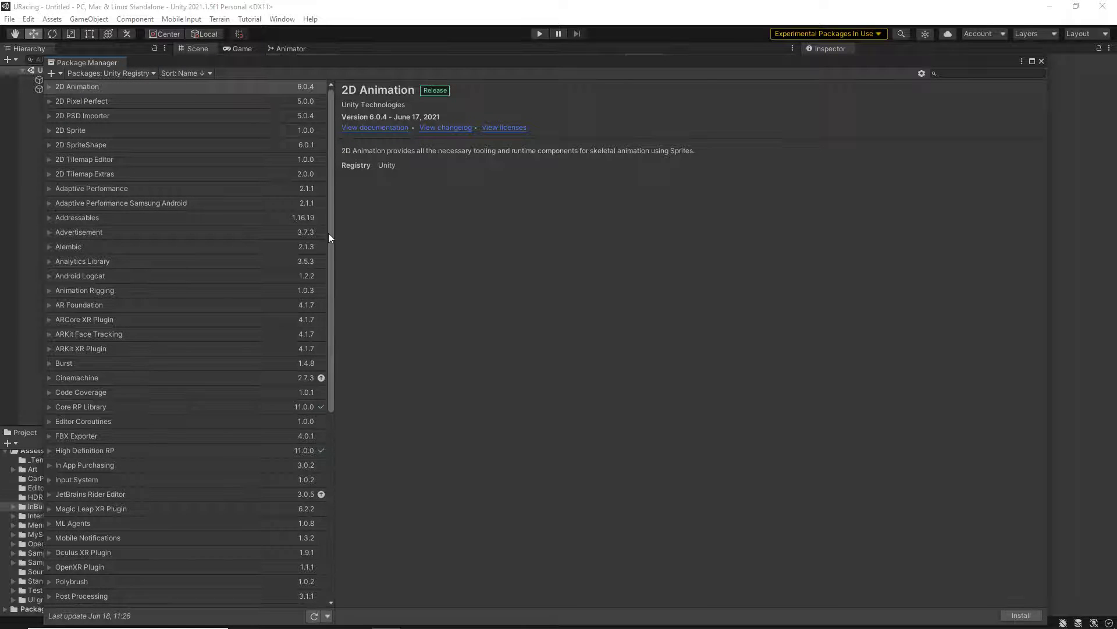
pyautogui.moveTo(328, 233); pyautogui.dragTo(319, 202)
# Filter the package list to In Project, then to Built-in packages
pyautogui.click(106, 73)
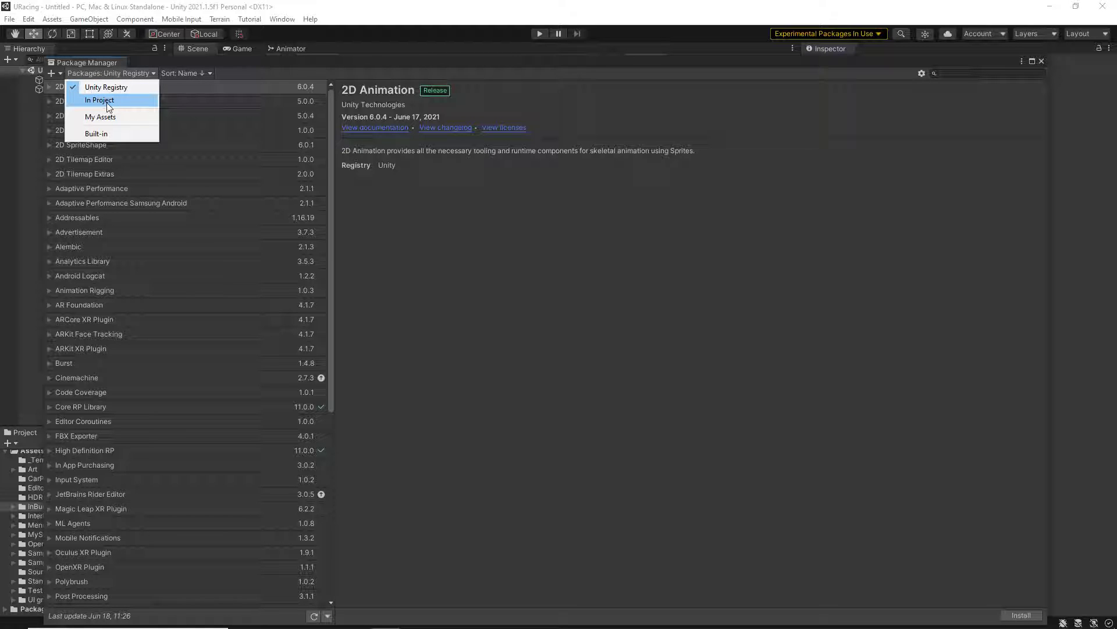
pyautogui.click(107, 102)
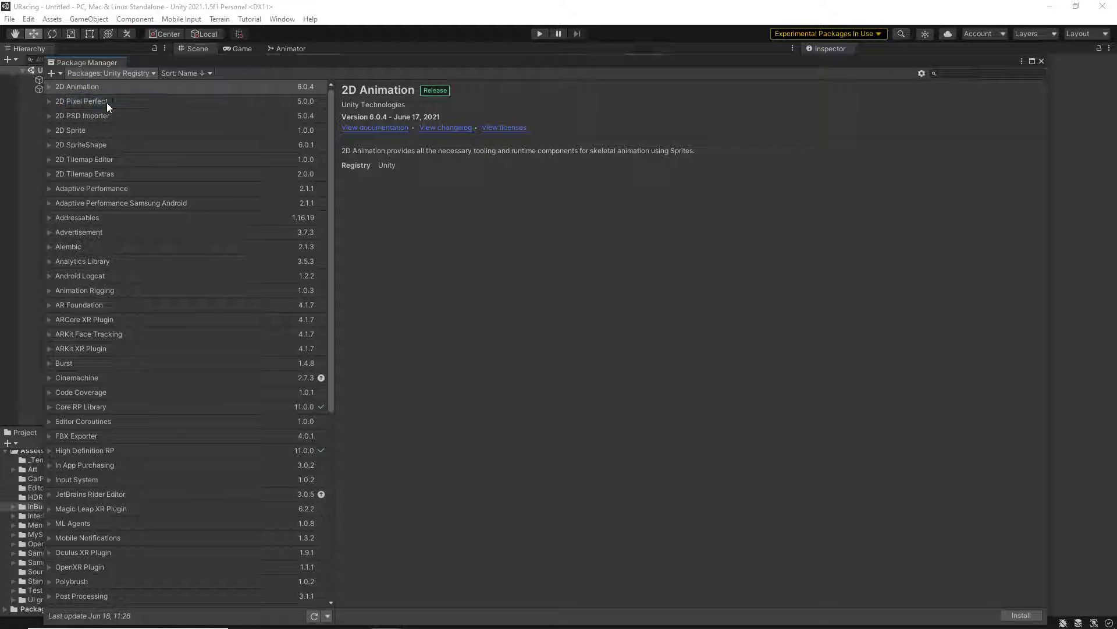
pyautogui.click(120, 72)
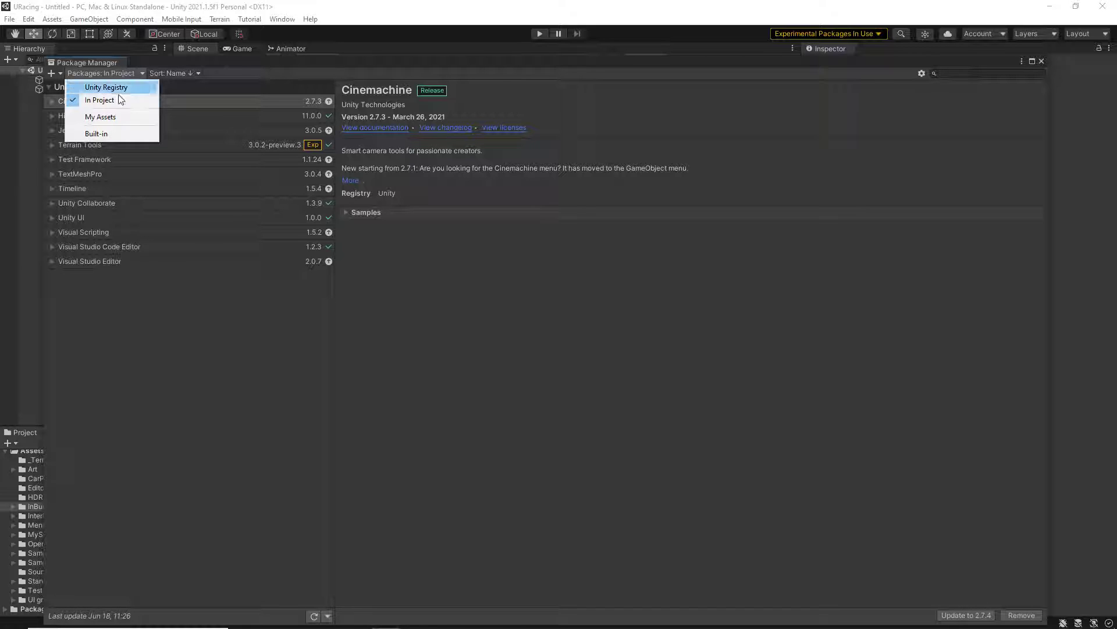
pyautogui.click(103, 134)
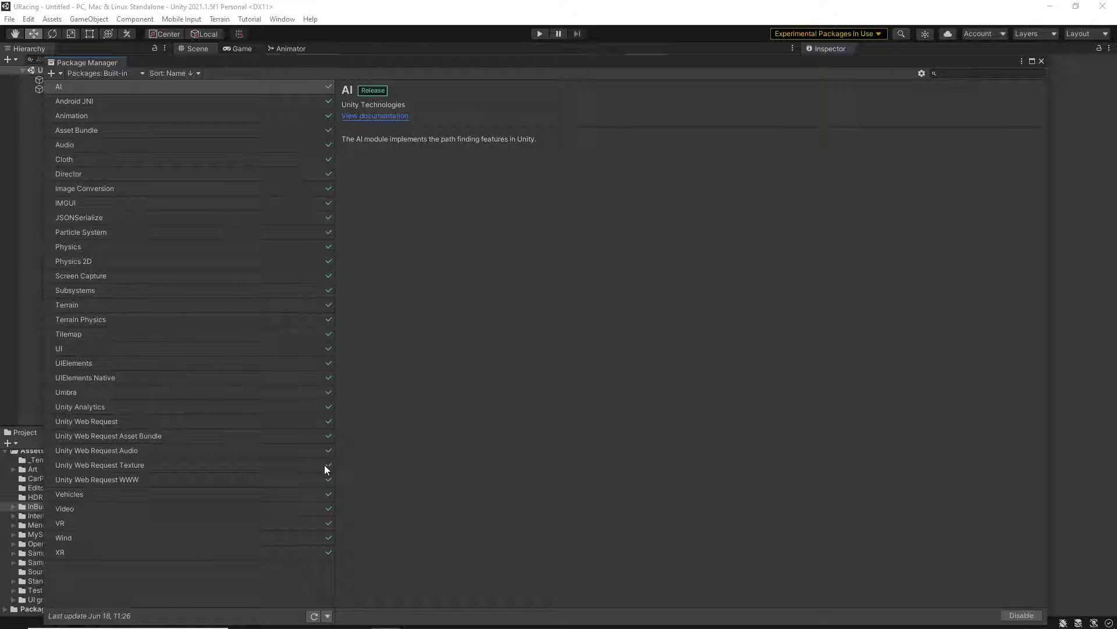
pyautogui.click(128, 71)
# List the owned assets under My Assets, then switch to the Asset Store in Firefox
pyautogui.click(99, 114)
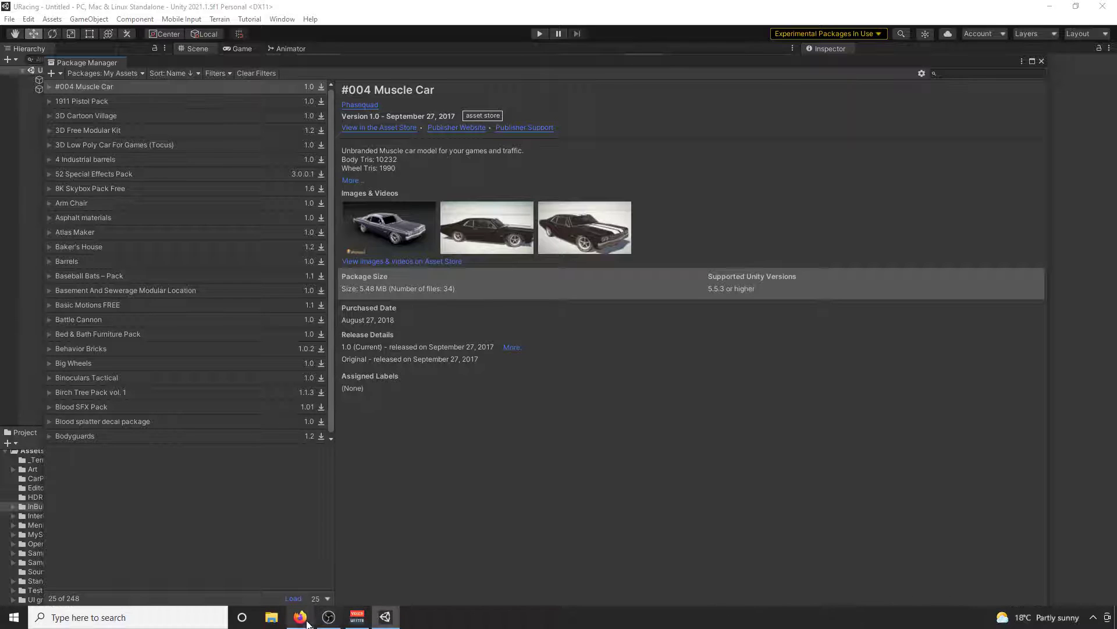
pyautogui.click(303, 618)
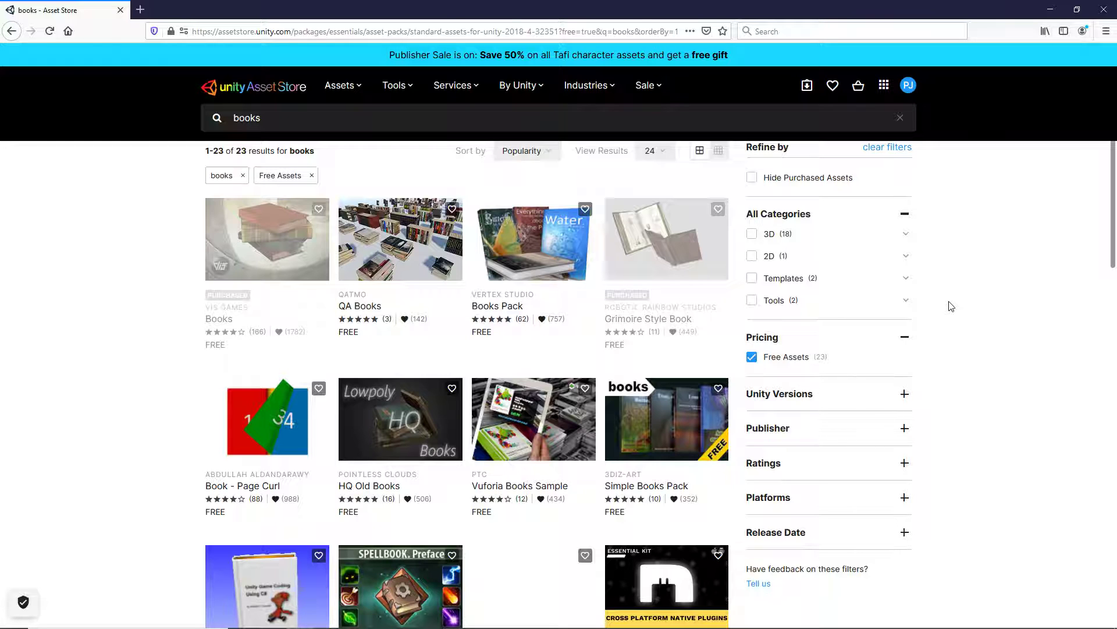
# Open the HQ Old Books page, view a preview image, and start adding it
pyautogui.click(408, 414)
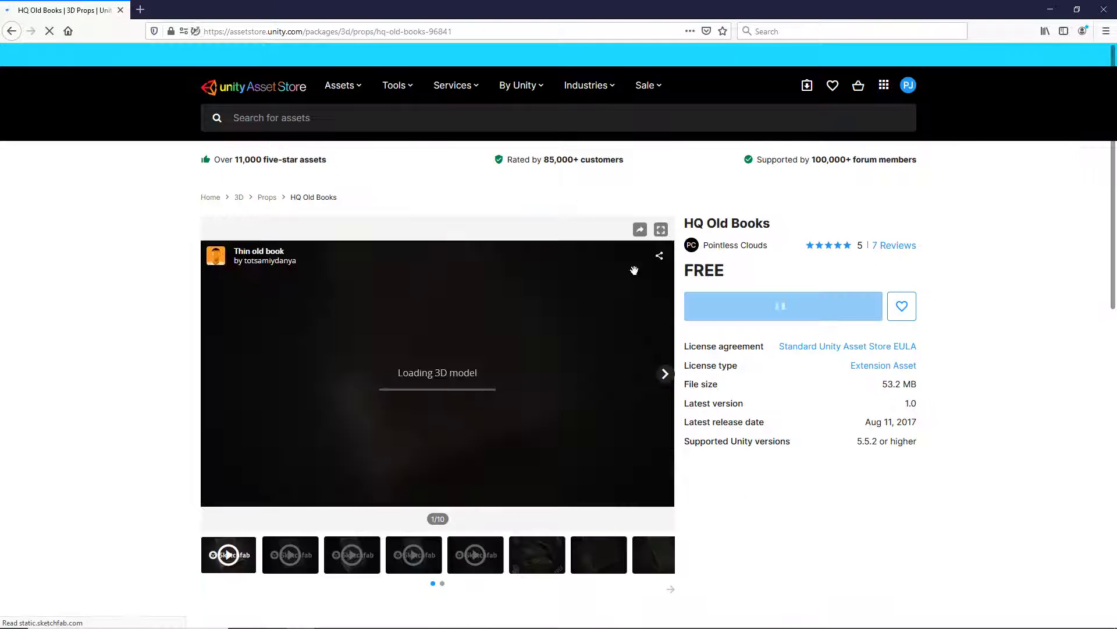
pyautogui.click(548, 563)
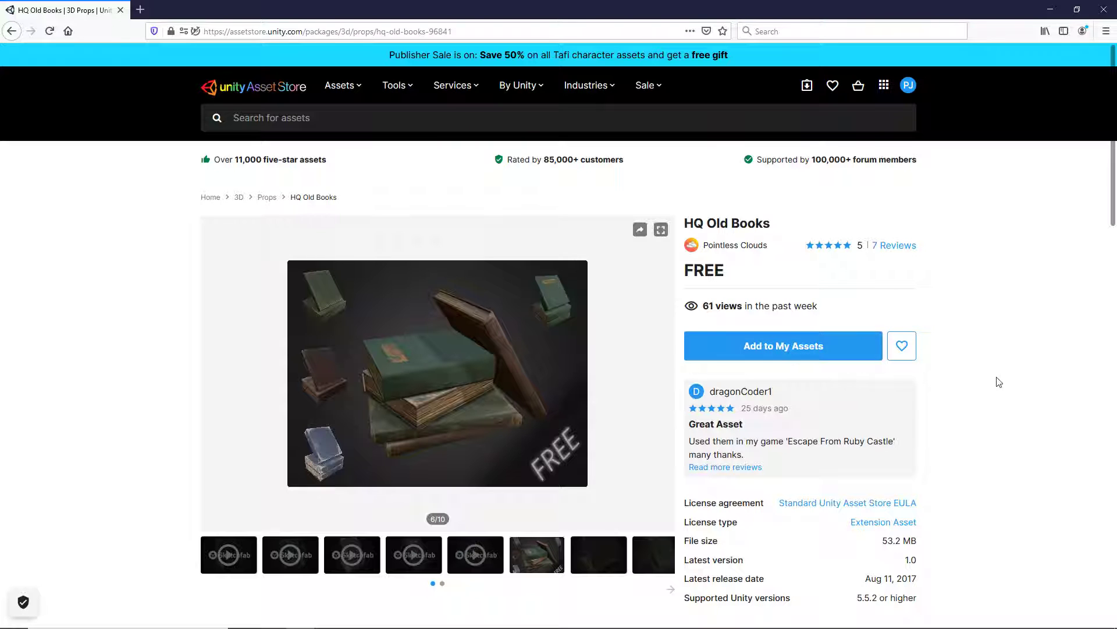
pyautogui.click(800, 356)
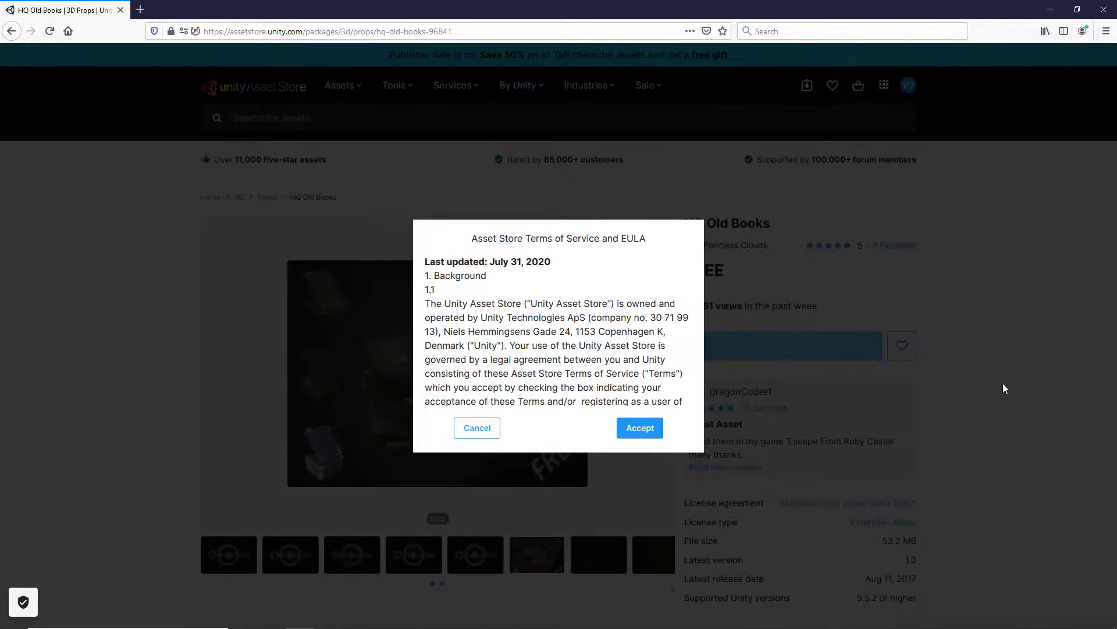
# Accept the terms to add HQ Old Books, then dismiss Unity Hub and the confirmation
pyautogui.click(640, 428)
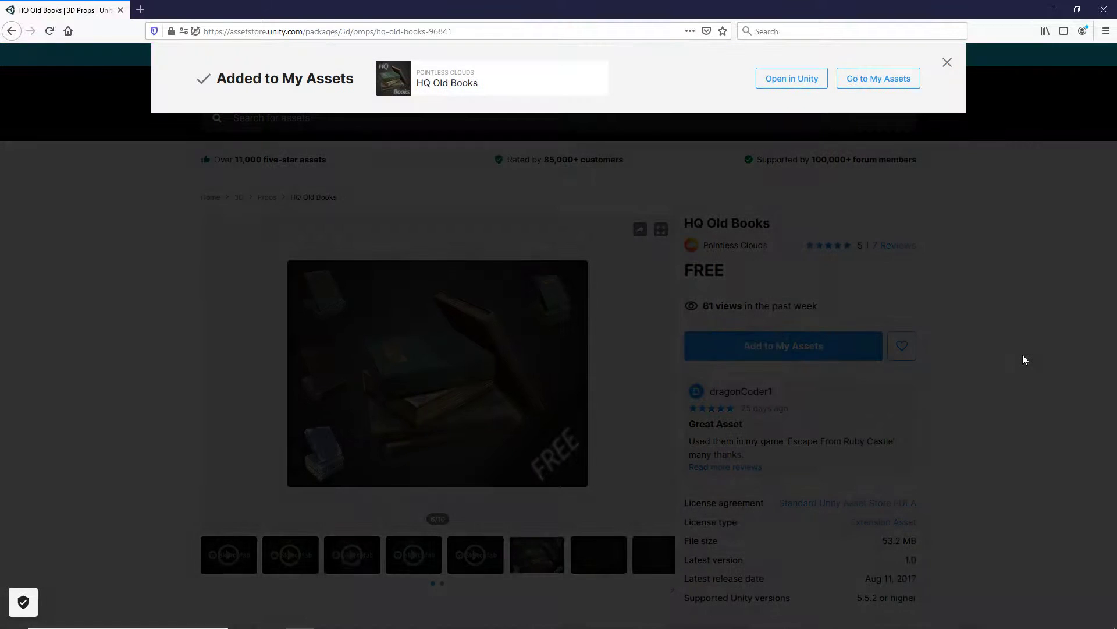
pyautogui.click(802, 82)
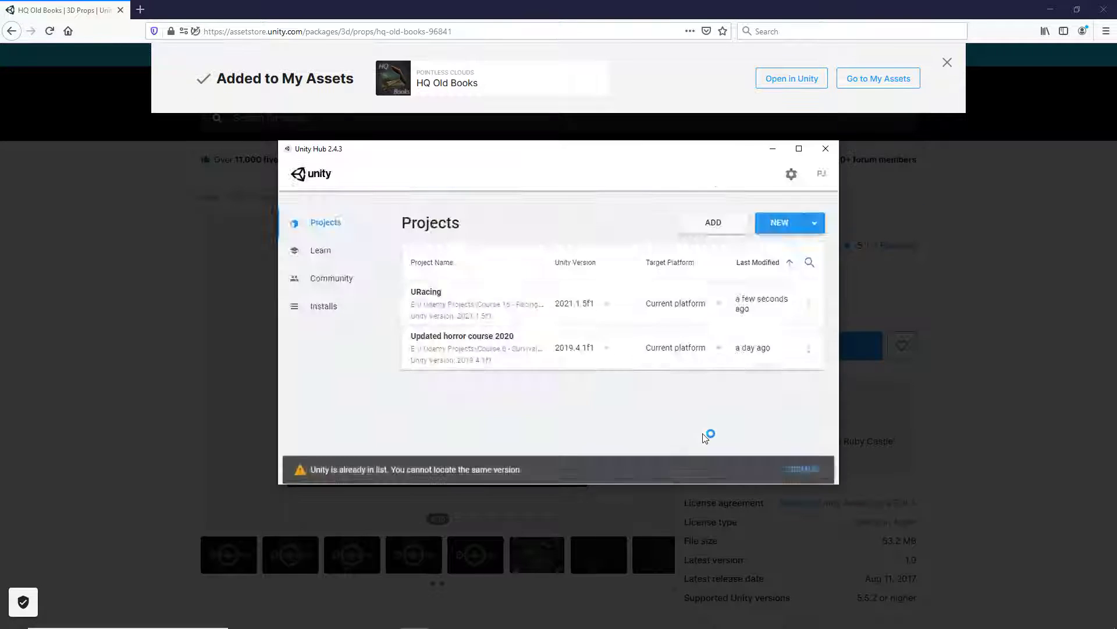
pyautogui.click(826, 150)
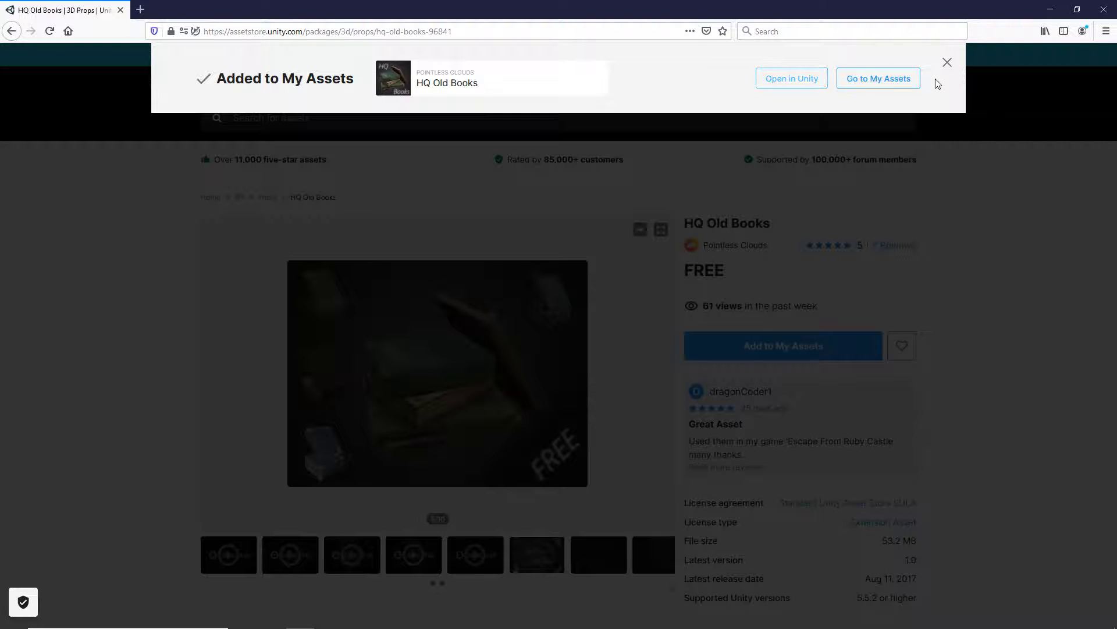
pyautogui.click(947, 62)
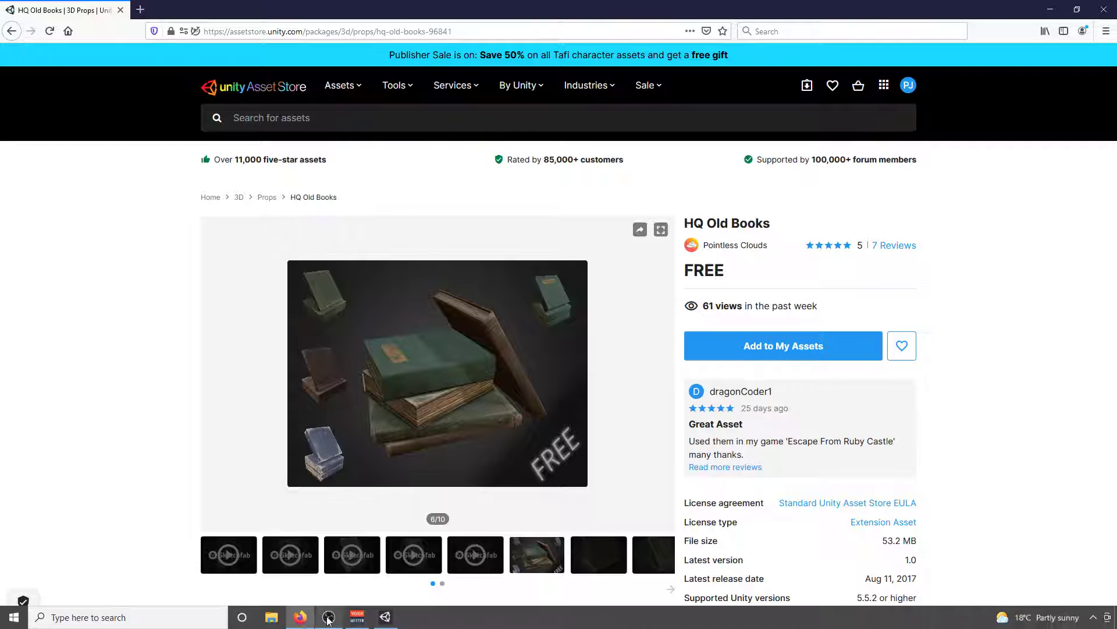
# Search My Assets for 'HQ', view HQ Old Books details, and close the Package Manager
pyautogui.click(385, 617)
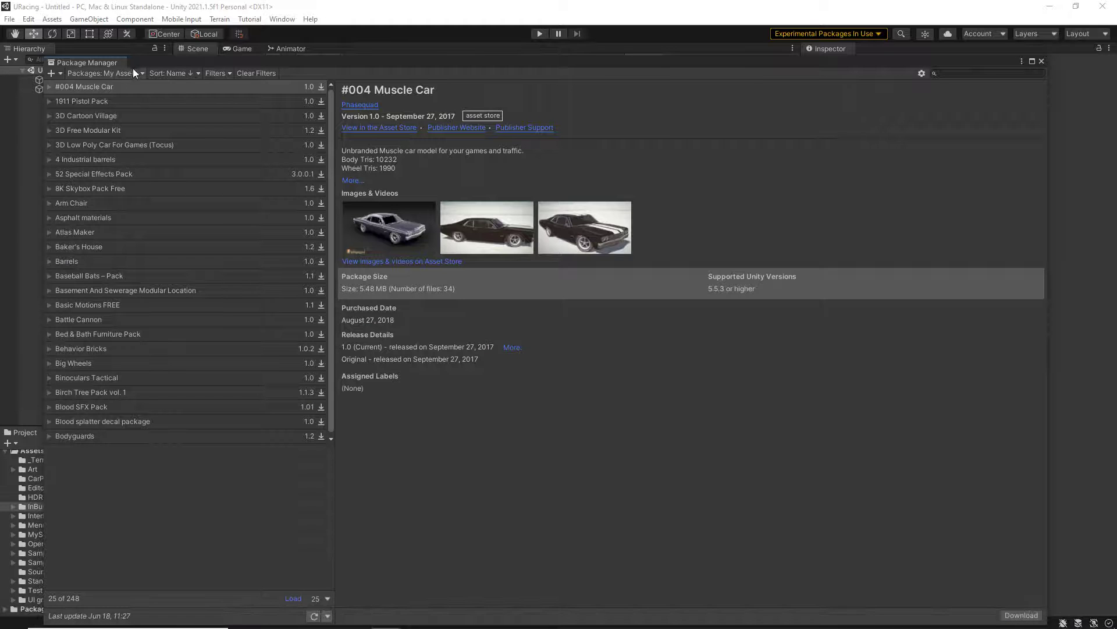
pyautogui.click(984, 72)
pyautogui.write('HOld')
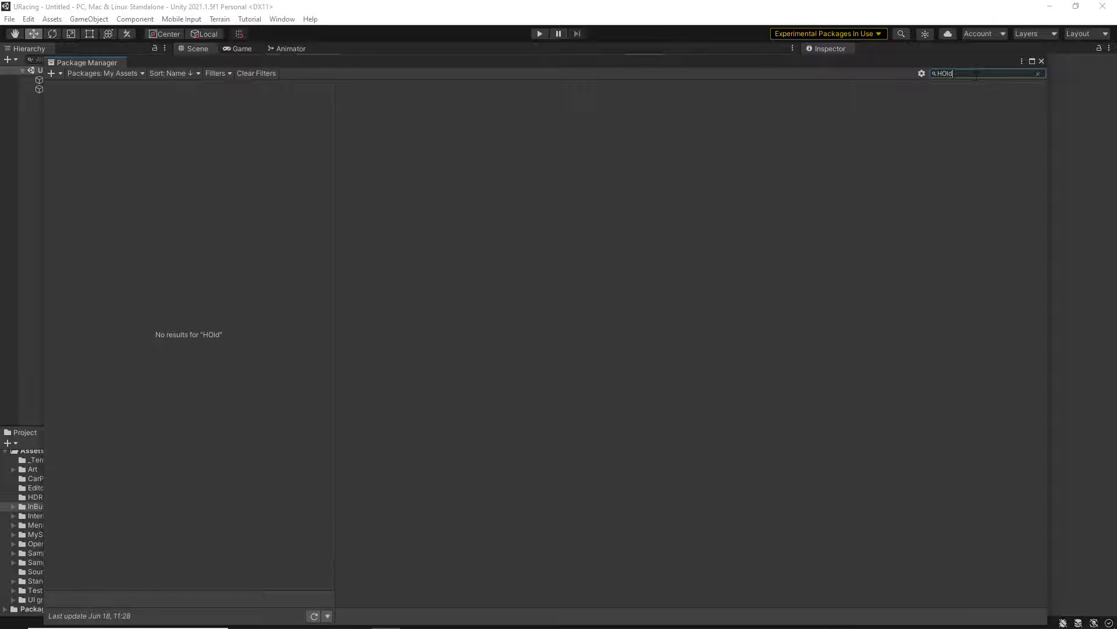
pyautogui.moveTo(957, 75); pyautogui.dragTo(943, 74)
pyautogui.write('Q')
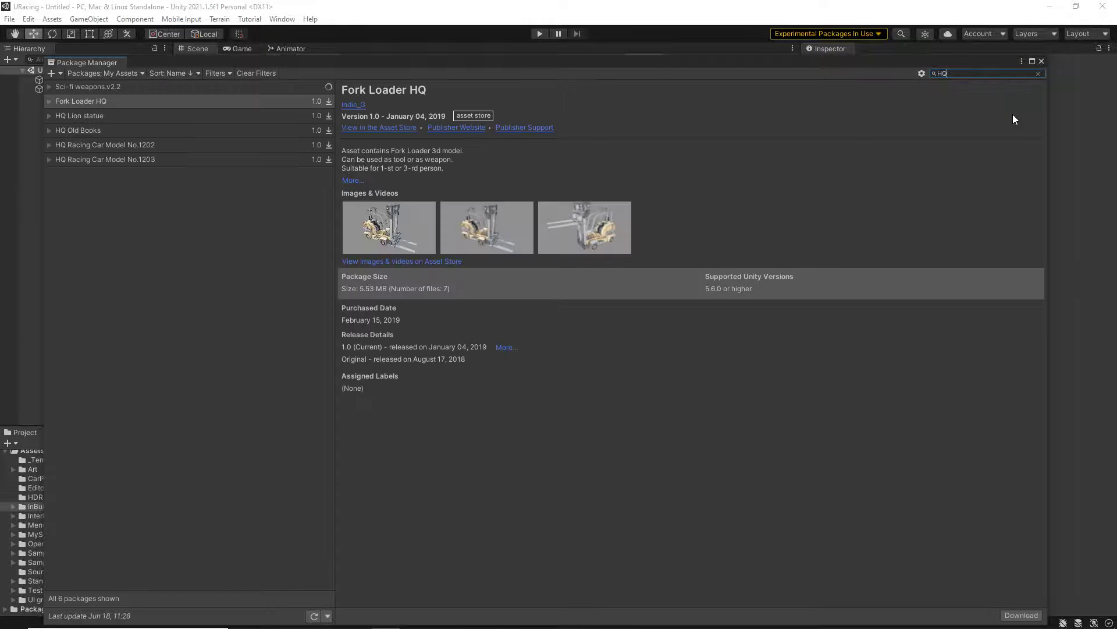
pyautogui.click(85, 134)
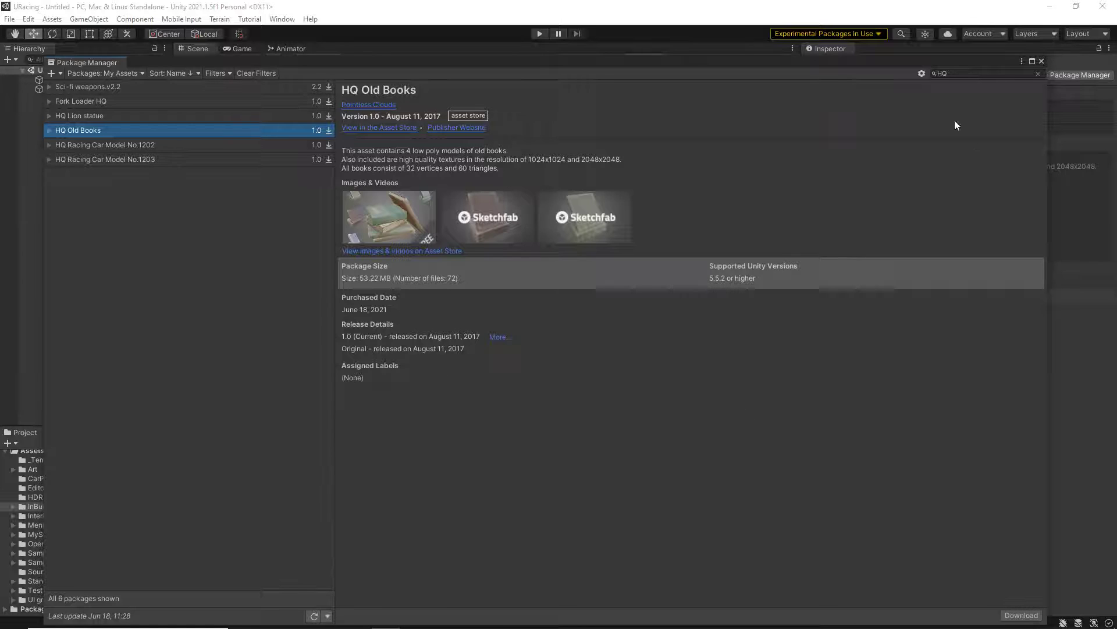
pyautogui.click(1042, 61)
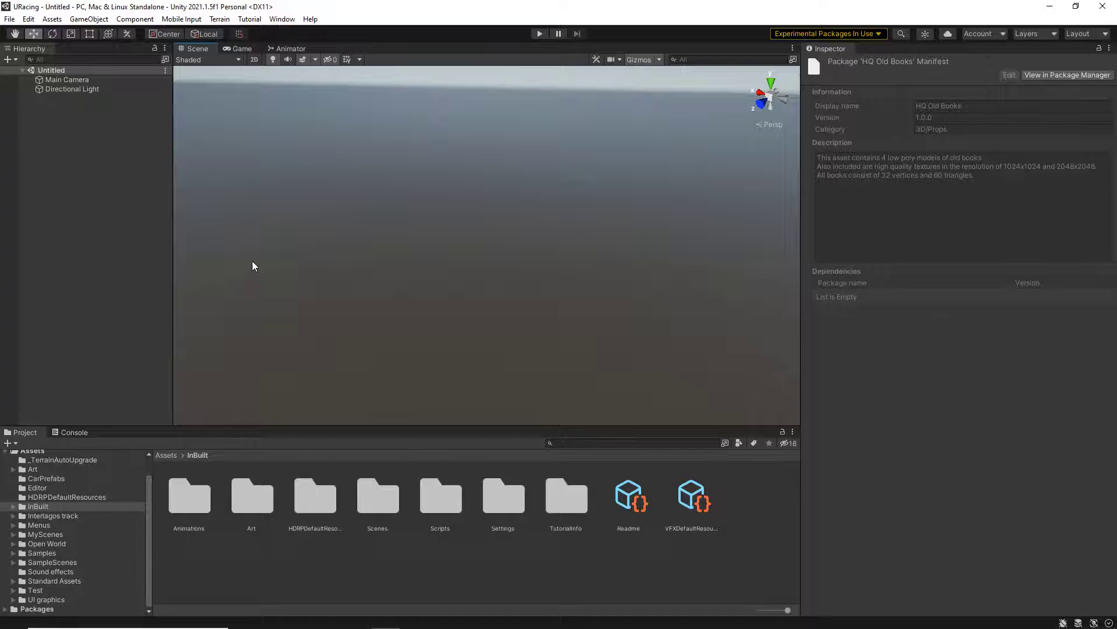
# Clear the Inspector and open the Unity Manual 2021.1 from the Help menu
pyautogui.click(144, 276)
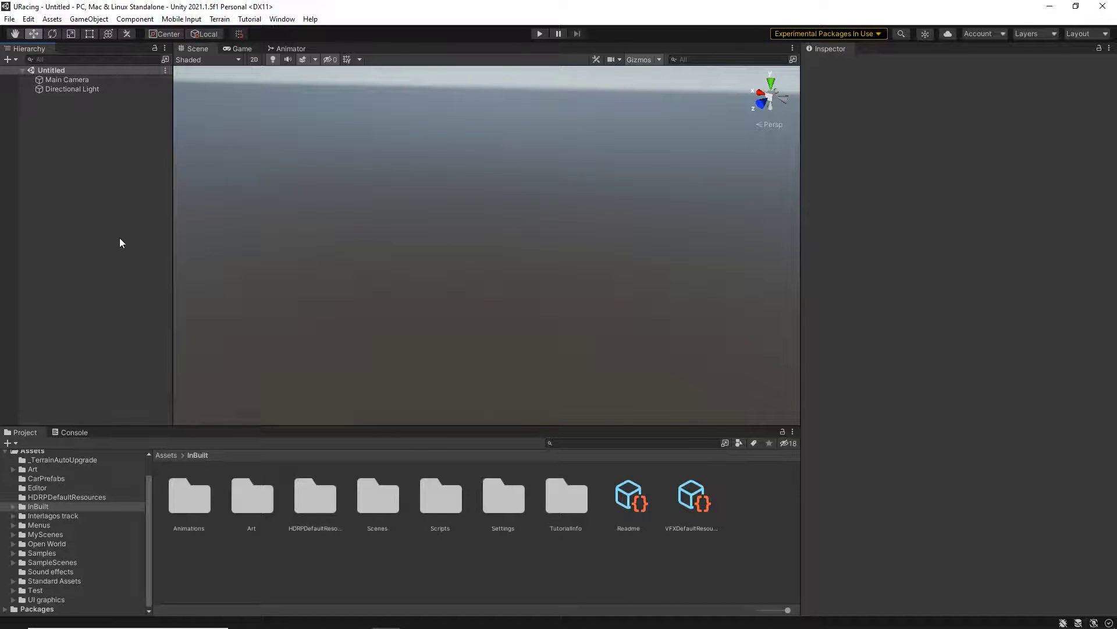
pyautogui.click(283, 19)
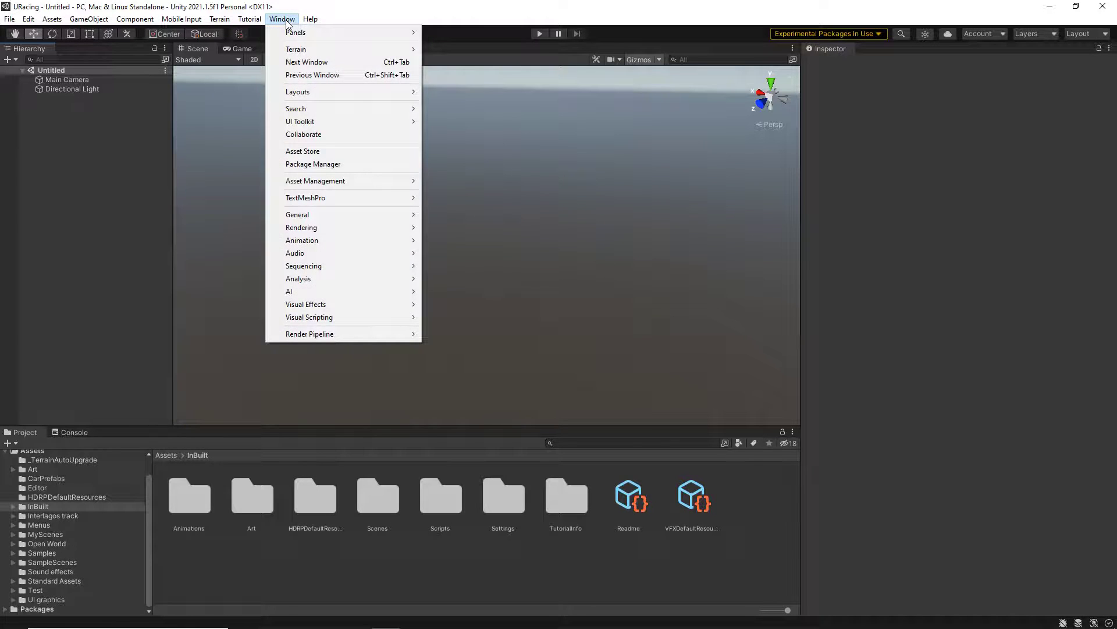
pyautogui.click(310, 19)
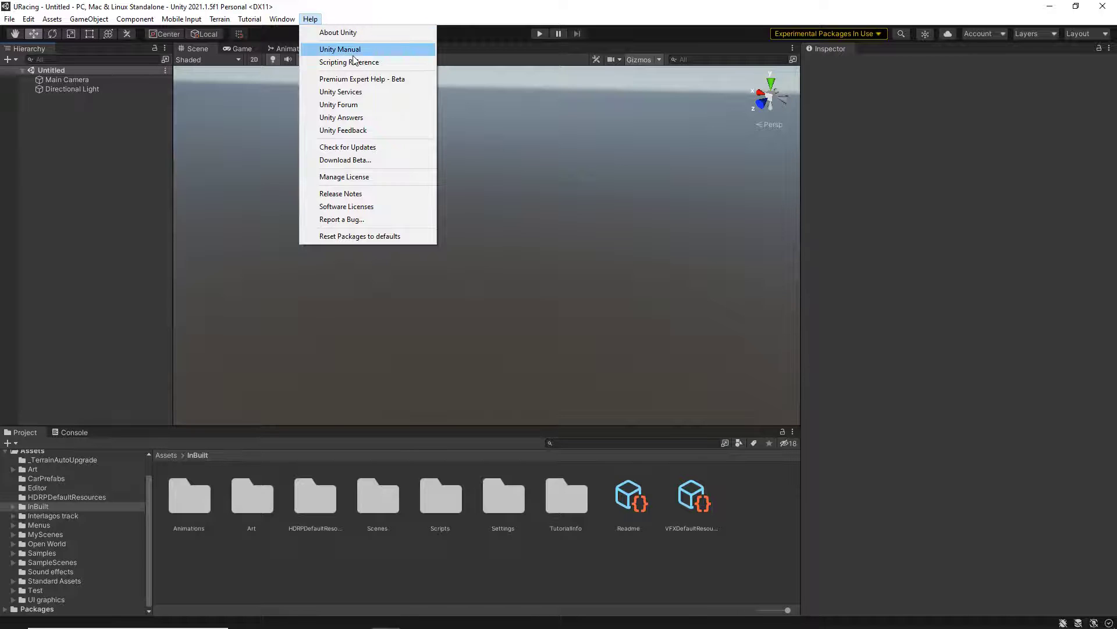
pyautogui.click(346, 50)
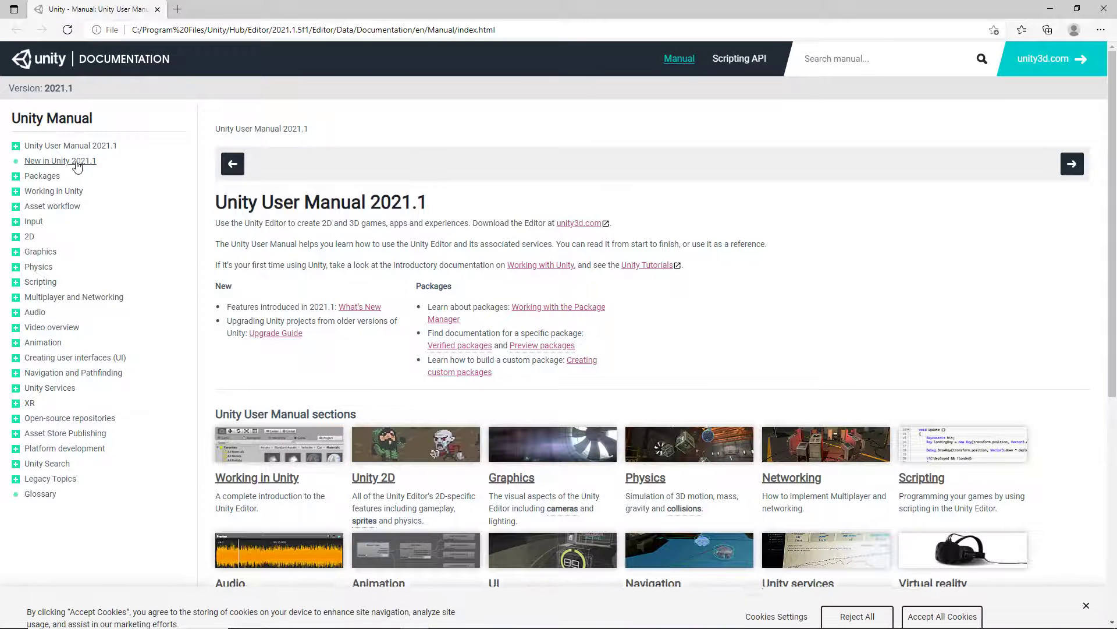
# Follow the manual's version-switching page to the online Documentation versions list
pyautogui.click(52, 146)
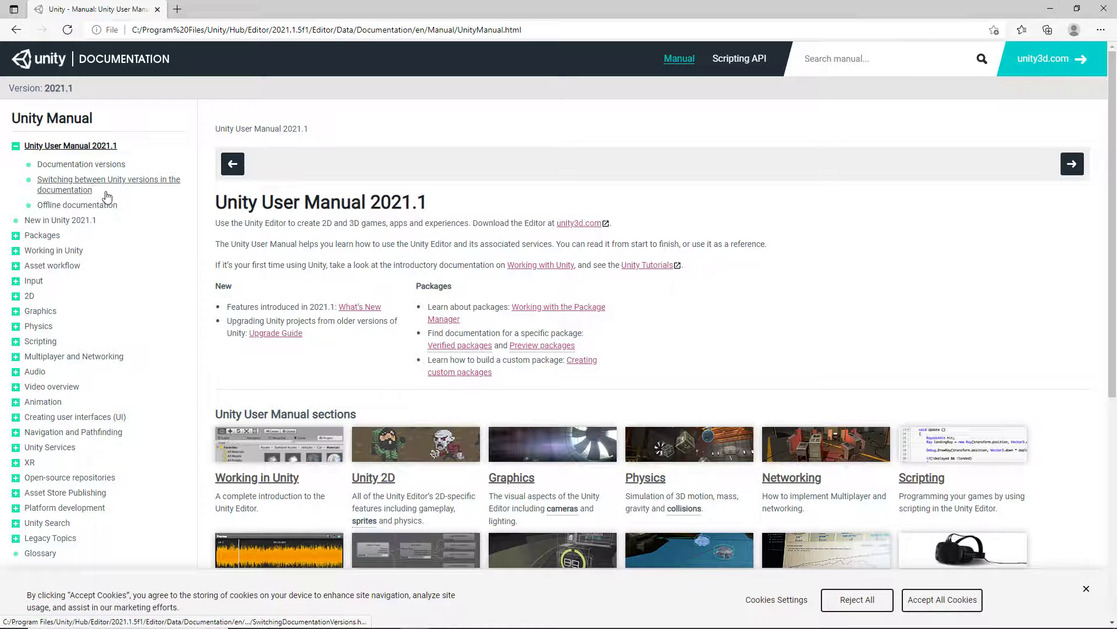
pyautogui.click(156, 182)
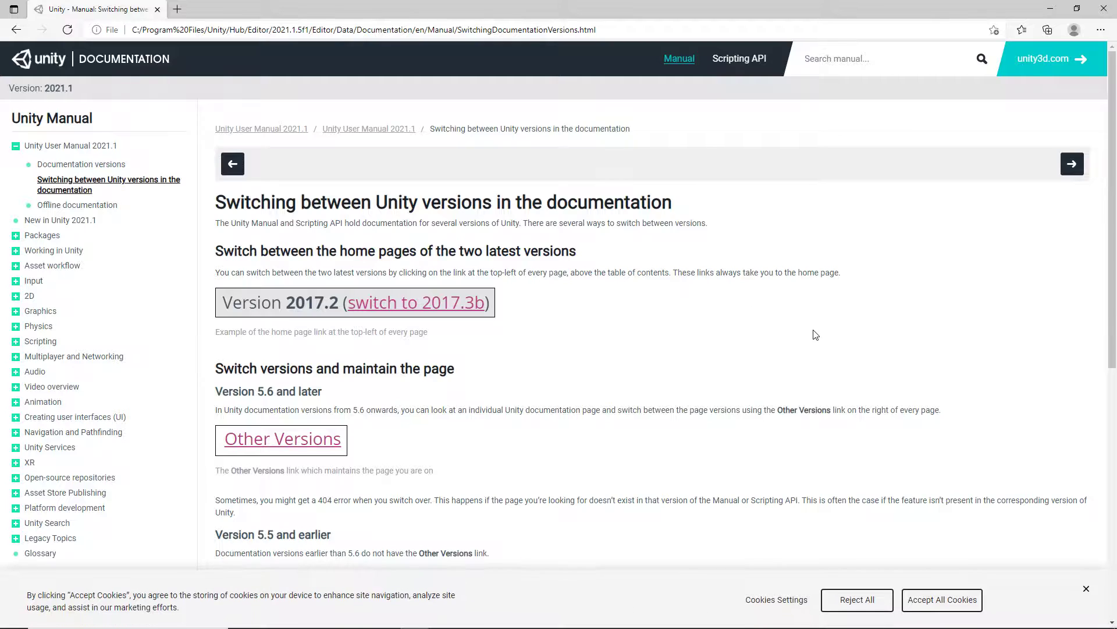
pyautogui.scroll(-8, 813, 332)
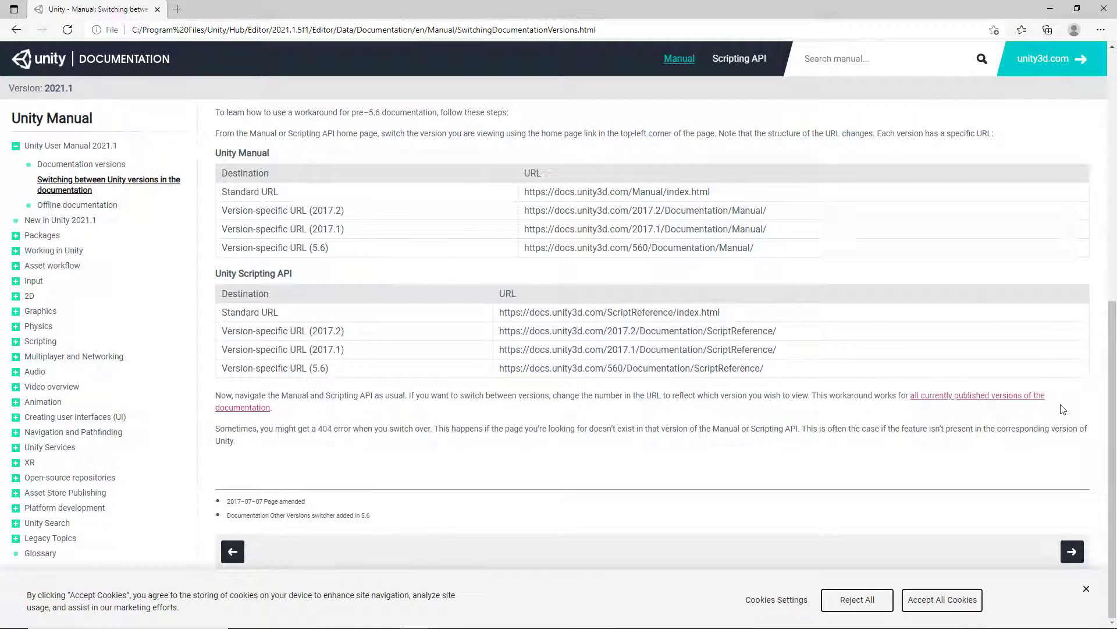
pyautogui.click(1017, 397)
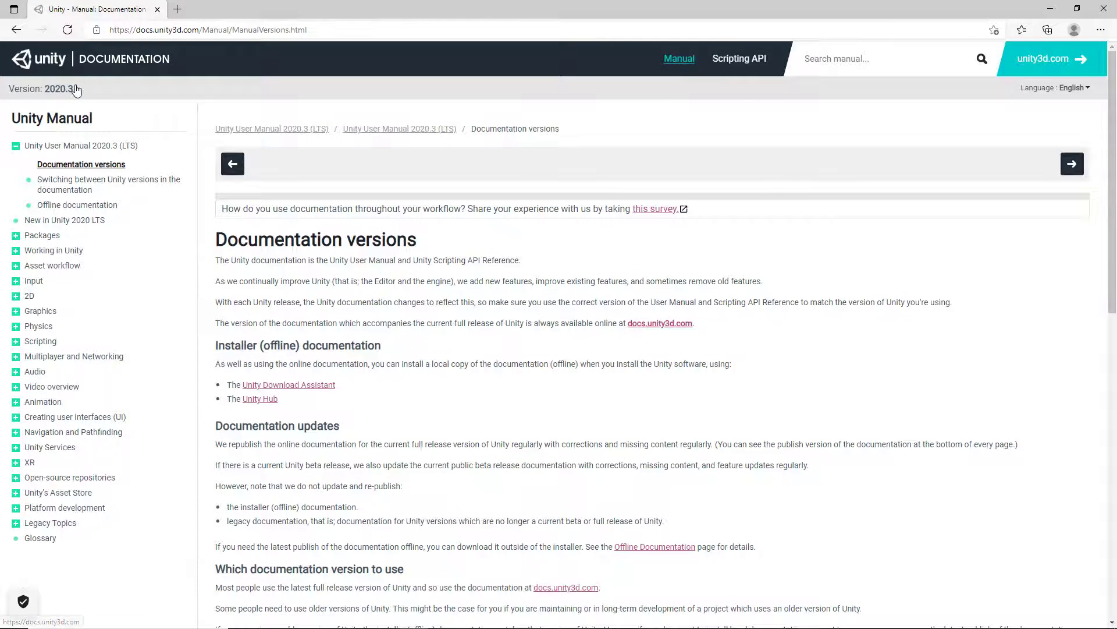
pyautogui.click(78, 90)
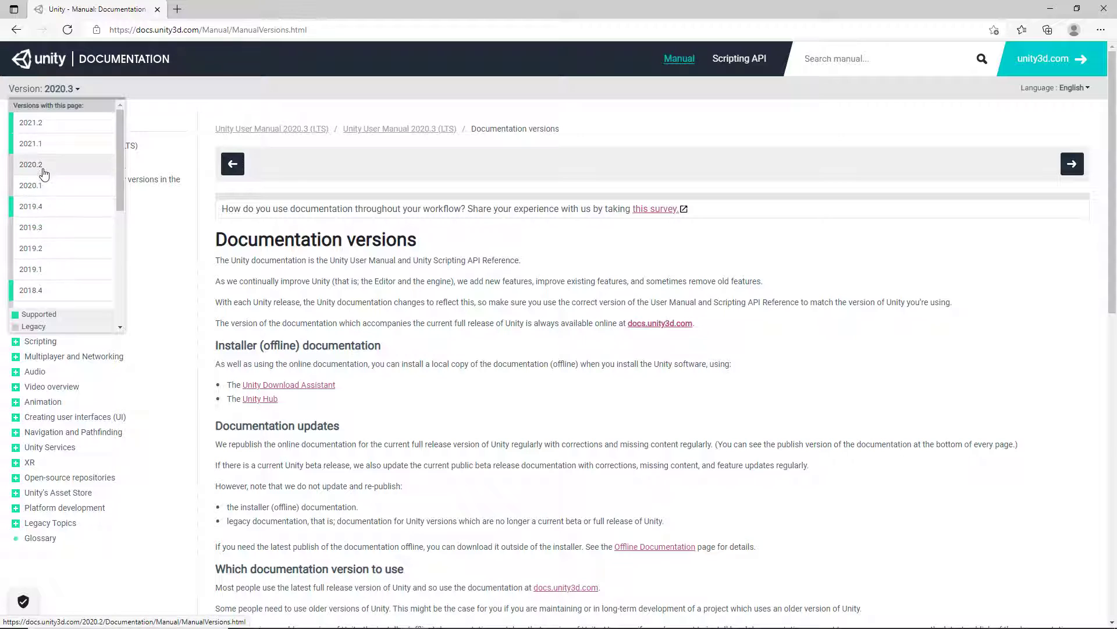
# In the 2020.1 docs, open the com.unity.terrain-tools preview package page, then return to Unity
pyautogui.click(54, 187)
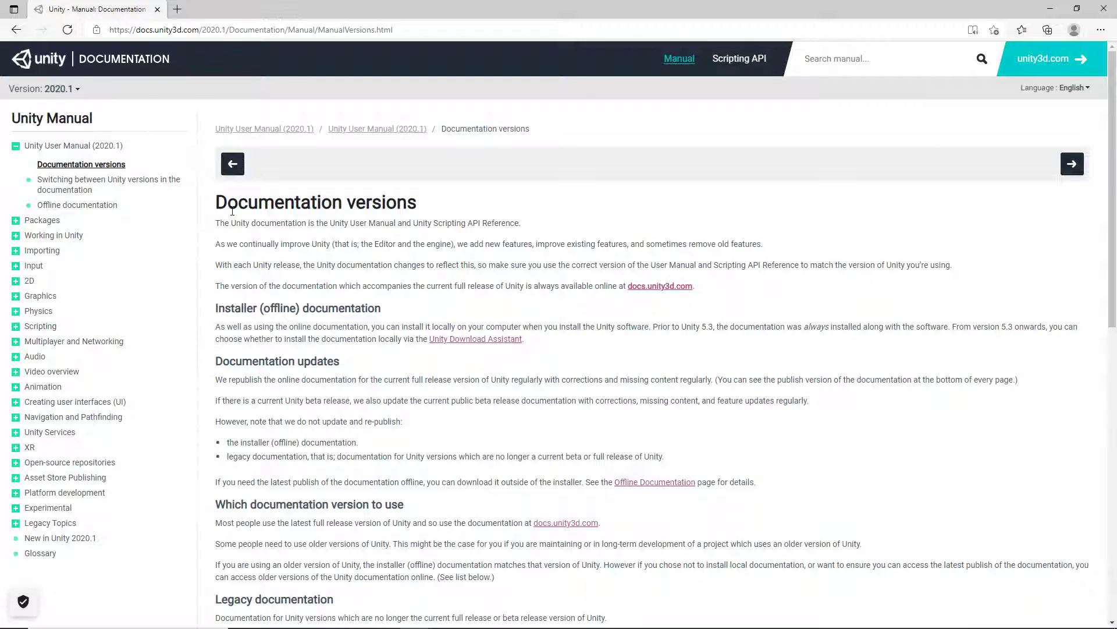
pyautogui.click(39, 224)
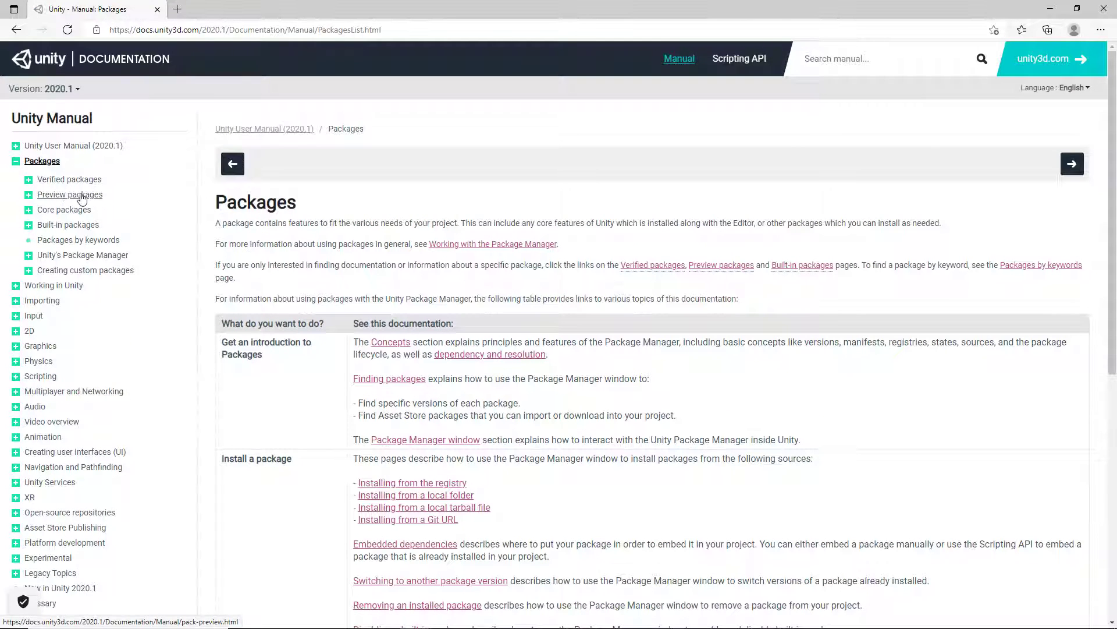
pyautogui.click(81, 195)
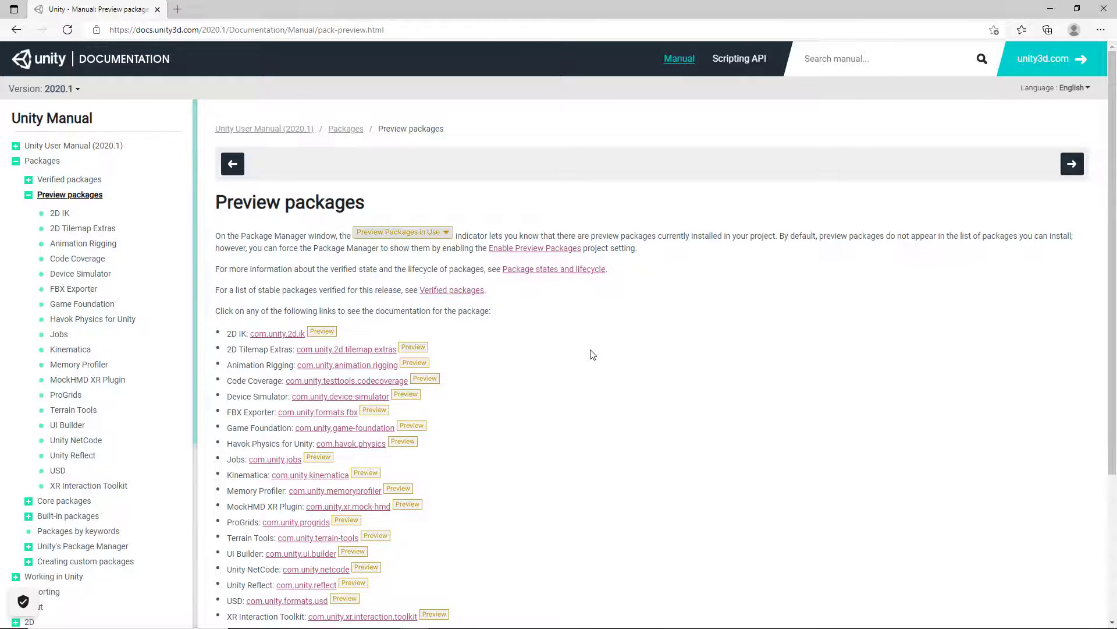
pyautogui.scroll(-2, 592, 352)
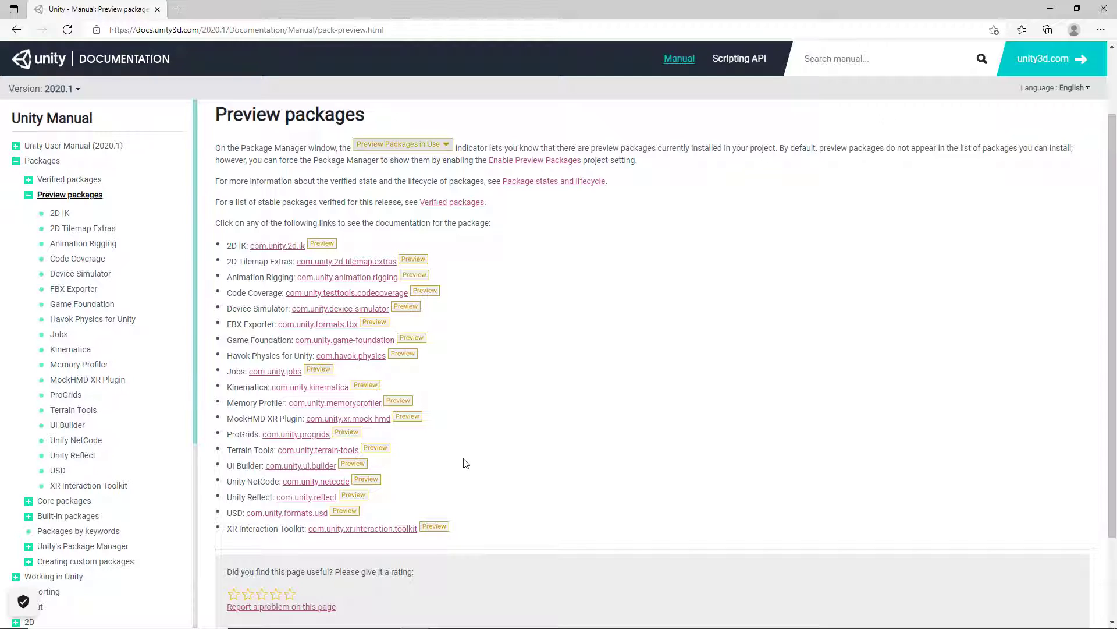
pyautogui.moveTo(278, 450); pyautogui.dragTo(360, 450)
pyautogui.hotkey('ctrl', 'c')
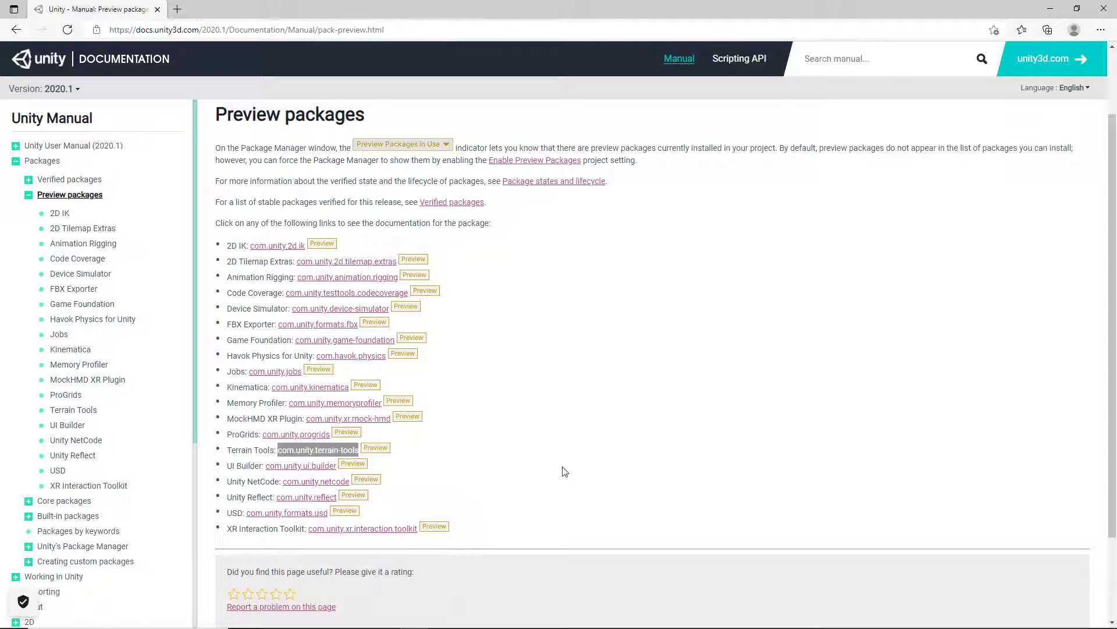
pyautogui.click(322, 448)
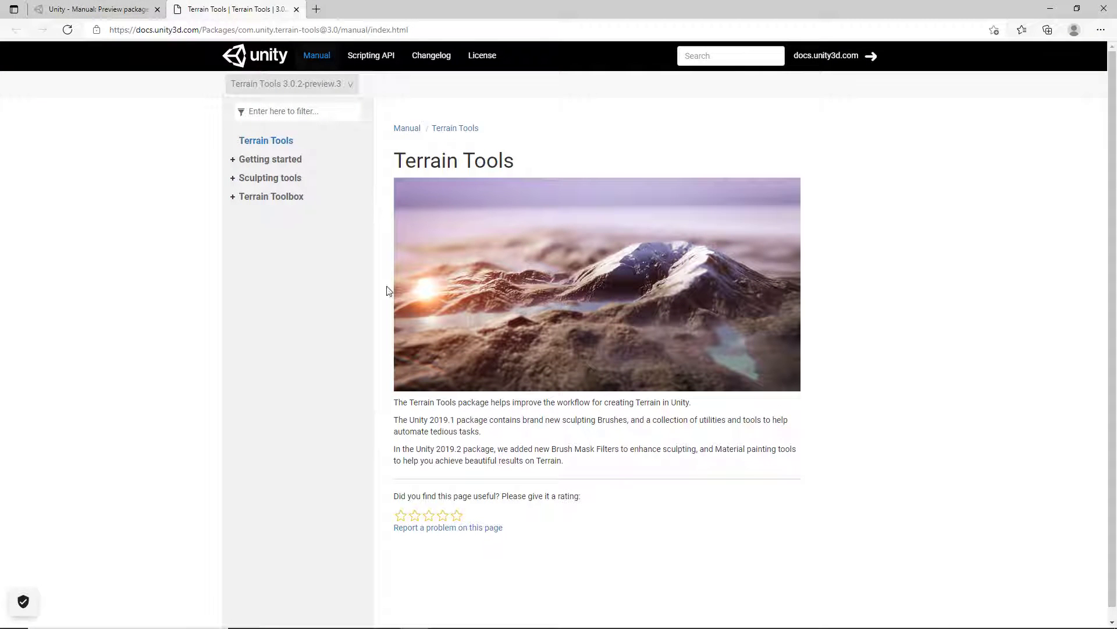
pyautogui.click(386, 618)
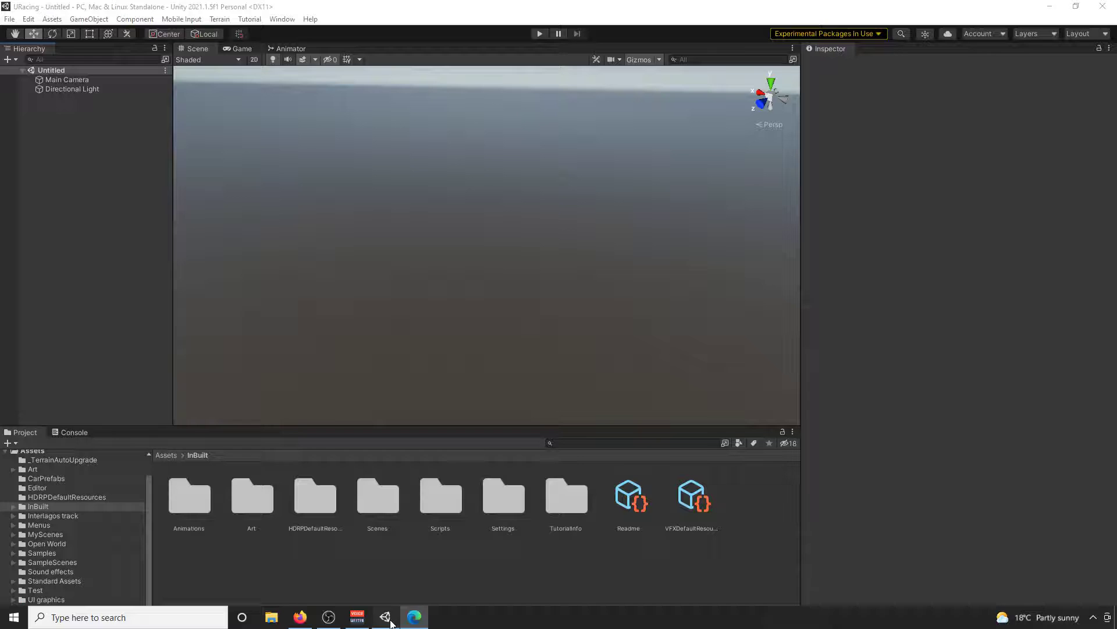
# Open the Package Manager and paste com.unity.terrain-tools into Add package by name
pyautogui.click(282, 19)
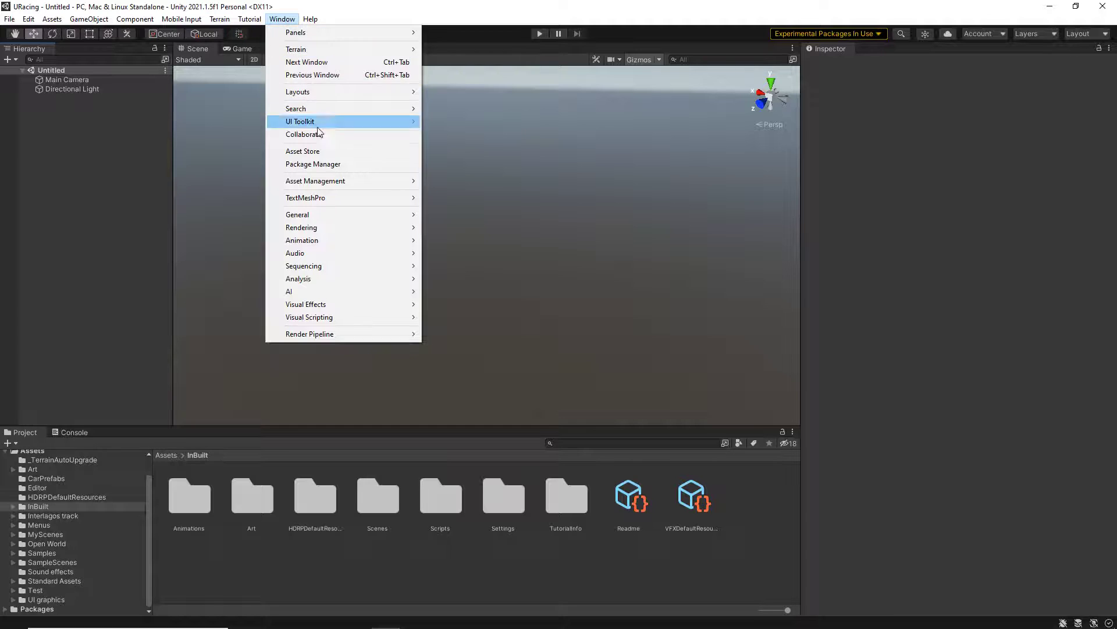
pyautogui.click(326, 165)
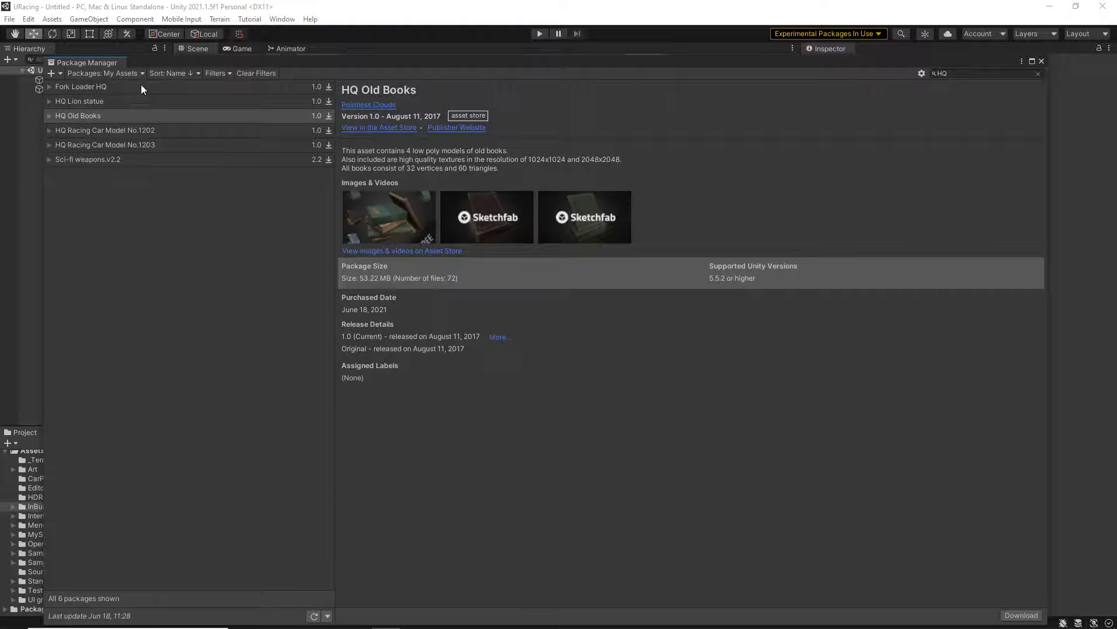
pyautogui.click(60, 74)
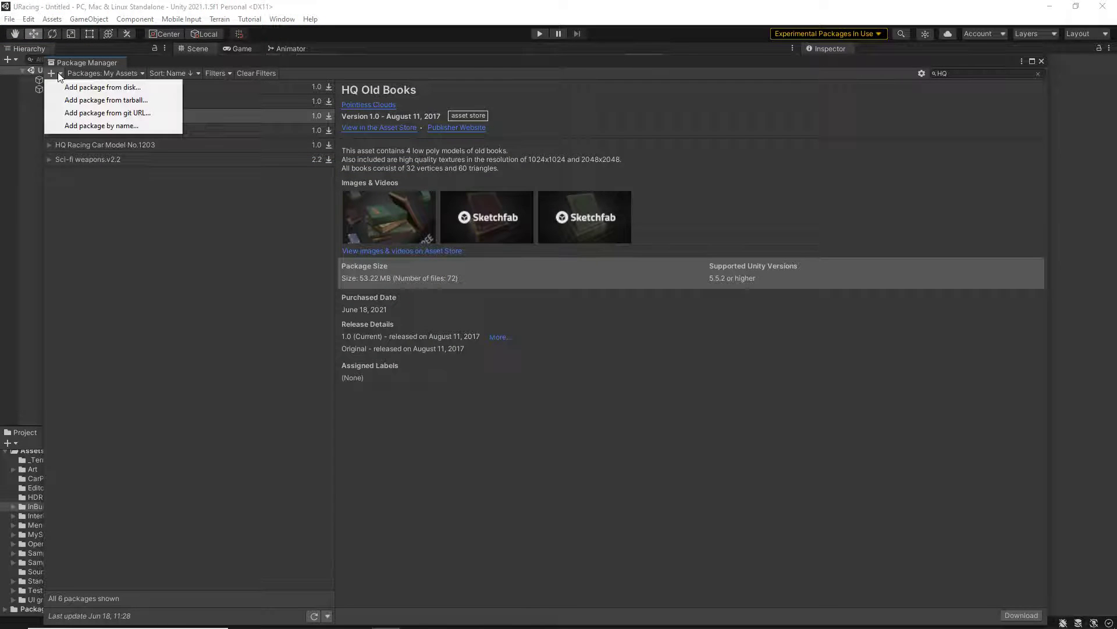
pyautogui.click(84, 127)
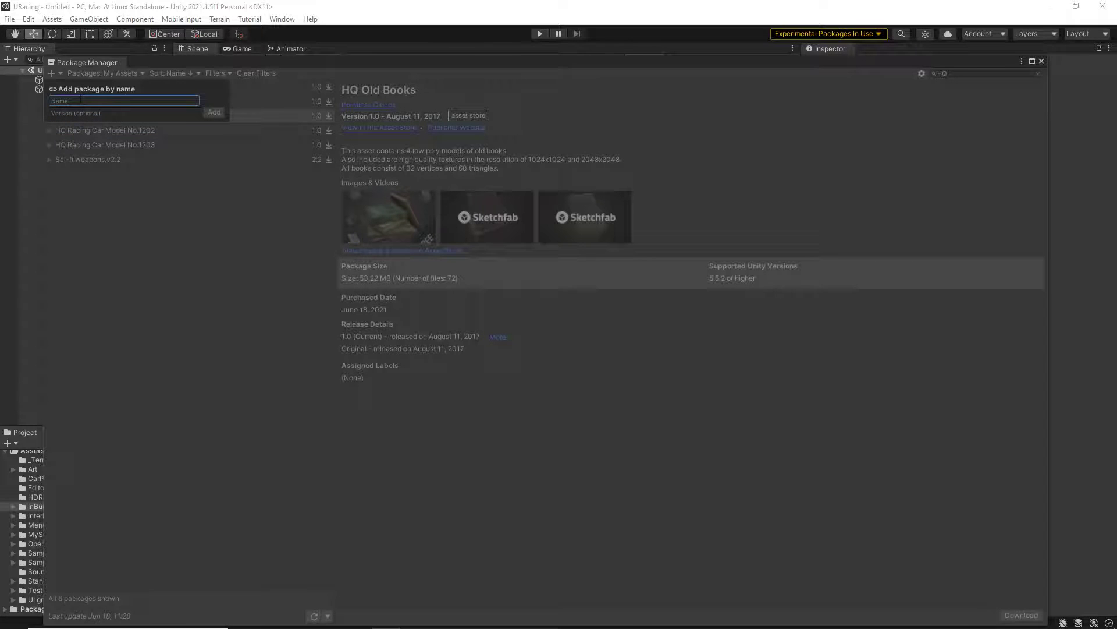
pyautogui.hotkey('ctrl', 'v')
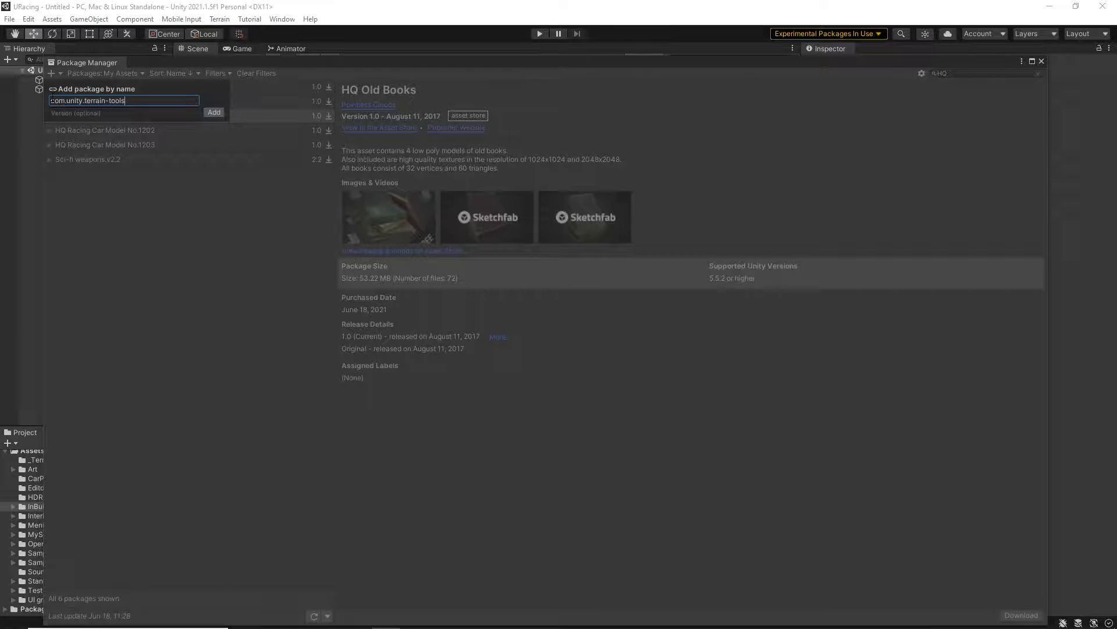
# Submit the package name, remove its leading space, and dismiss the not-found popup
pyautogui.tripleClick(52, 100)
pyautogui.click(52, 100)
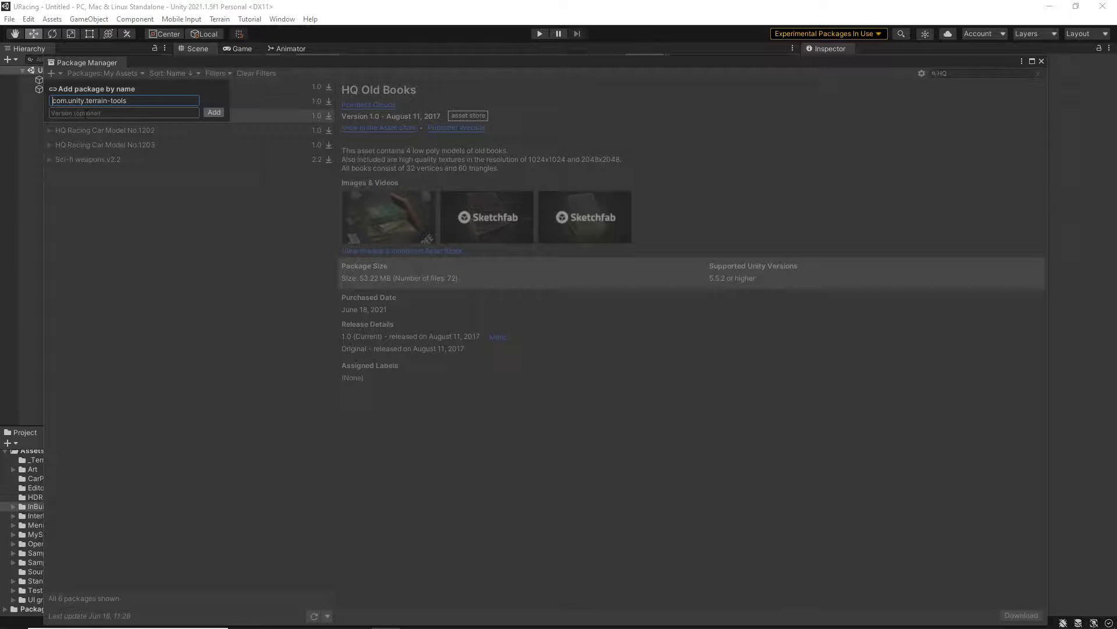
pyautogui.click(215, 113)
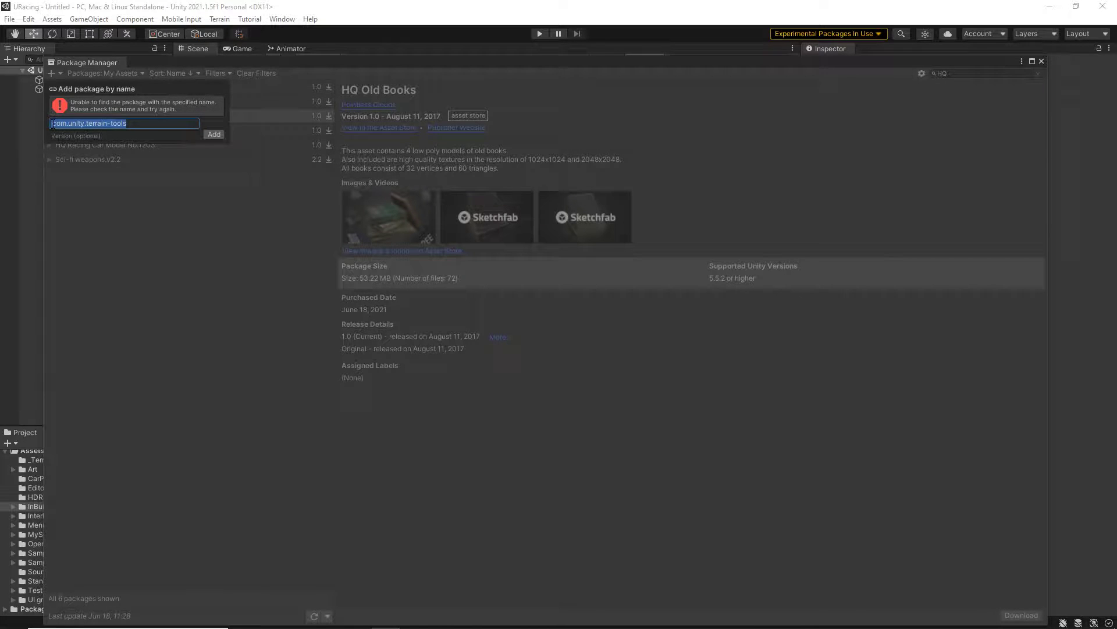
pyautogui.click(52, 123)
pyautogui.press('Delete')
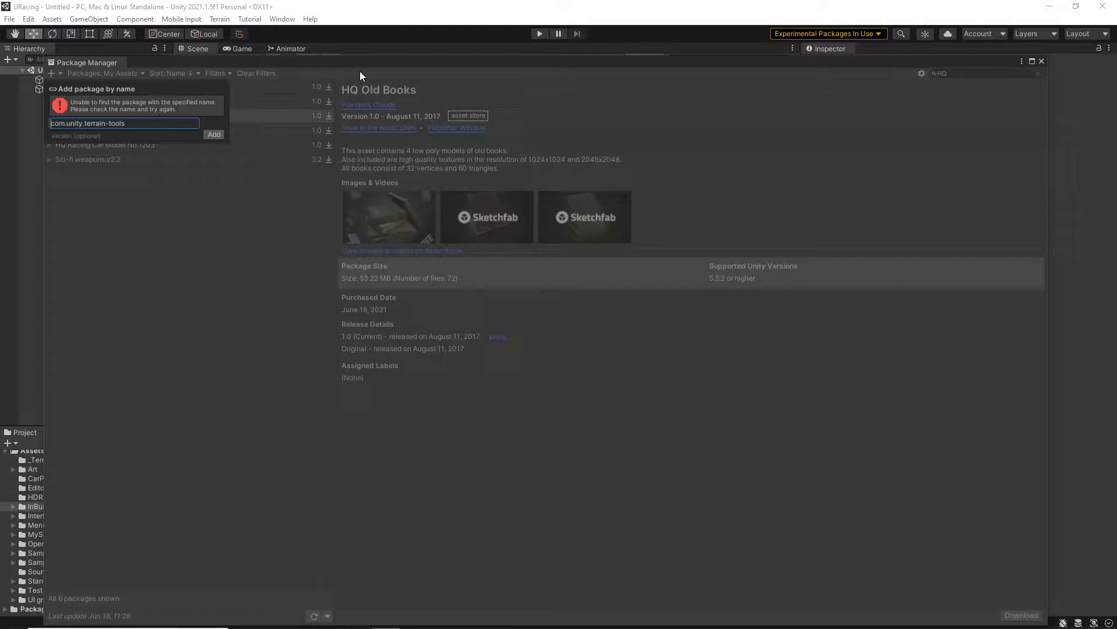
pyautogui.click(347, 61)
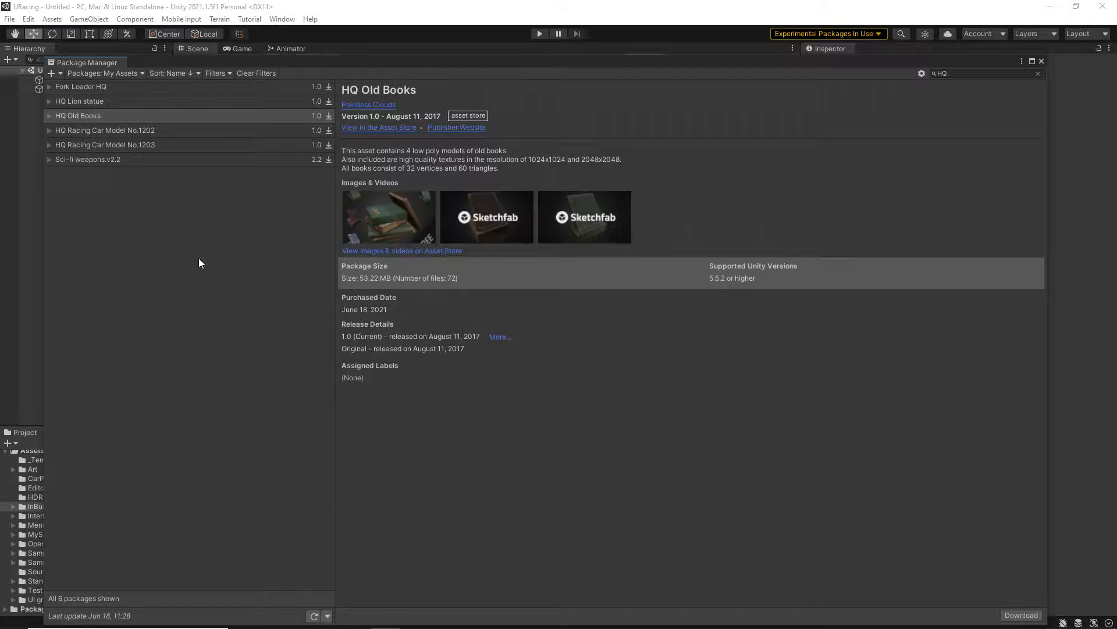
# Clear the HQ search, list Unity Registry packages, and select Terrain Tools 3.0.2-preview.3
pyautogui.click(1039, 73)
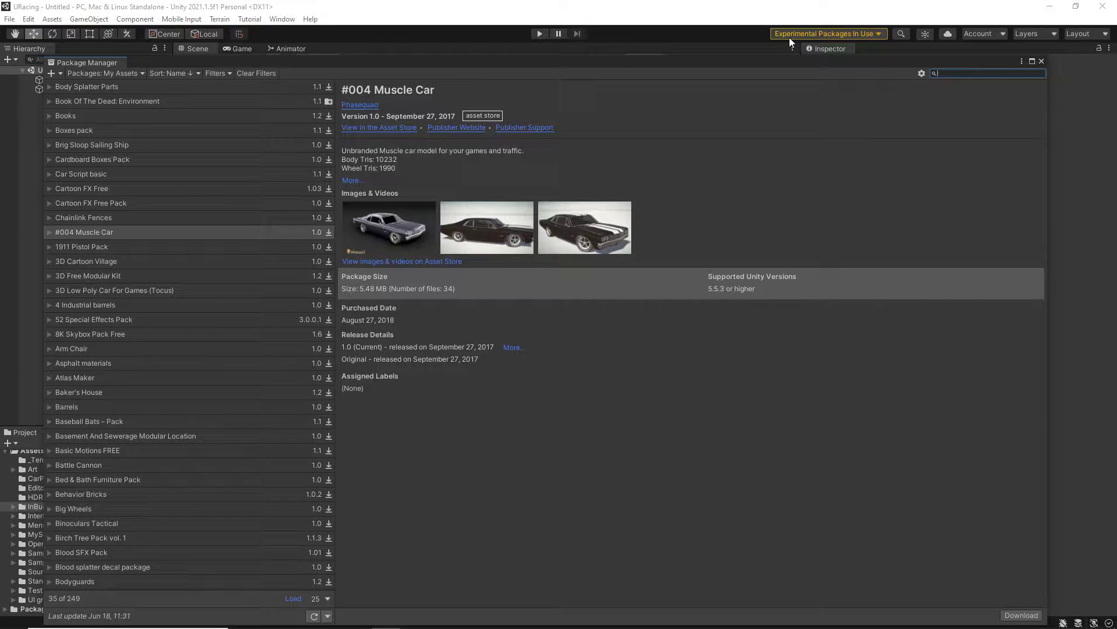
pyautogui.click(96, 72)
pyautogui.click(103, 87)
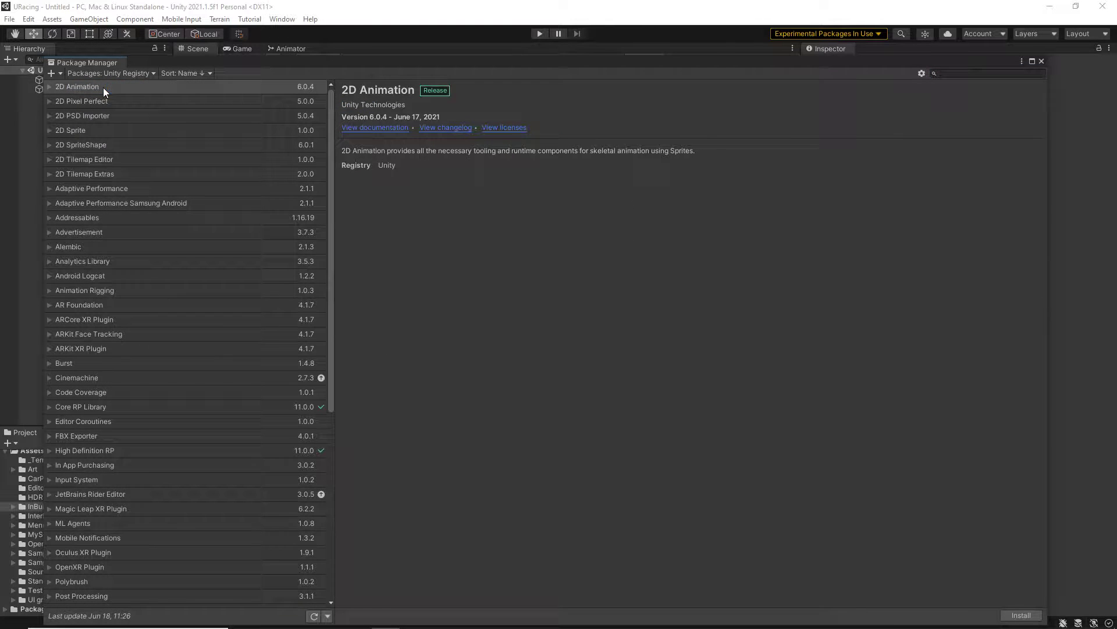
pyautogui.moveTo(331, 235); pyautogui.dragTo(330, 409)
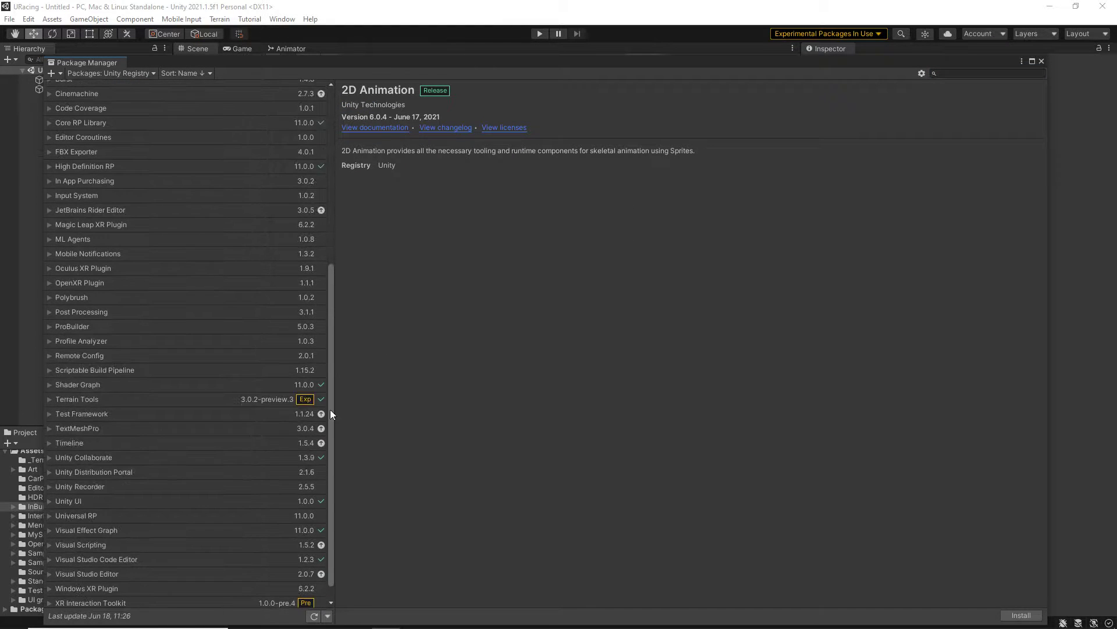
pyautogui.click(141, 398)
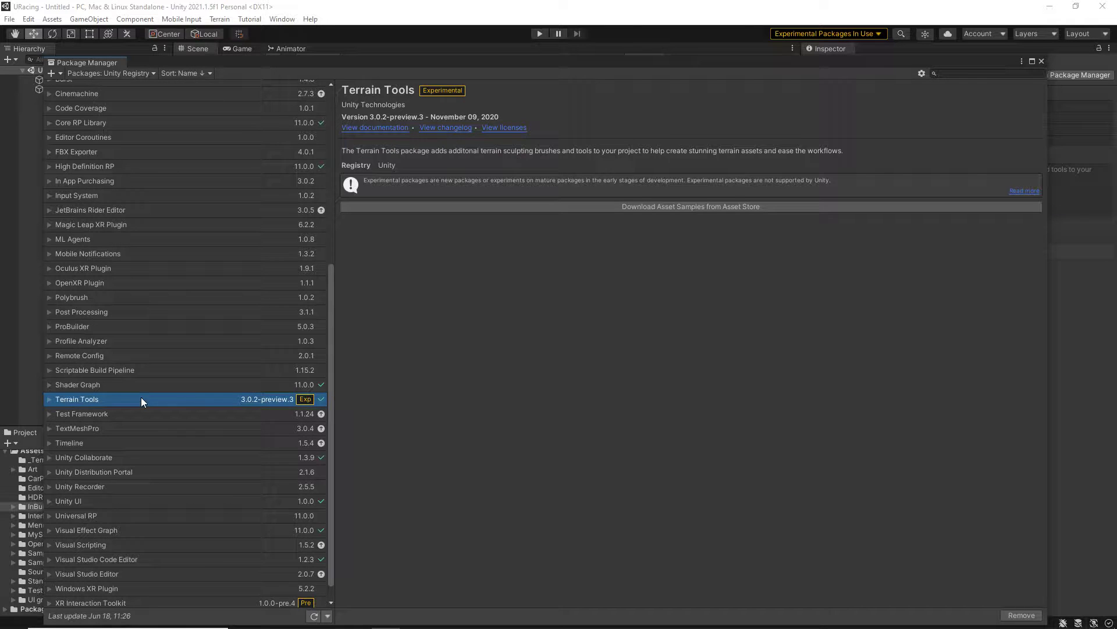
pyautogui.scroll(3, 257, 267)
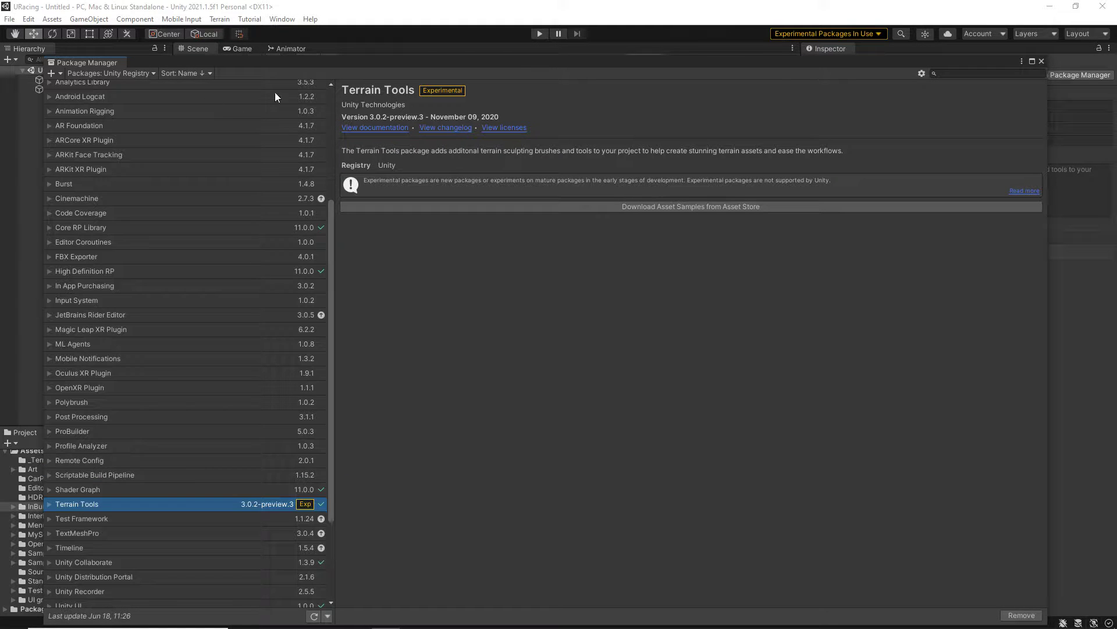
pyautogui.click(921, 74)
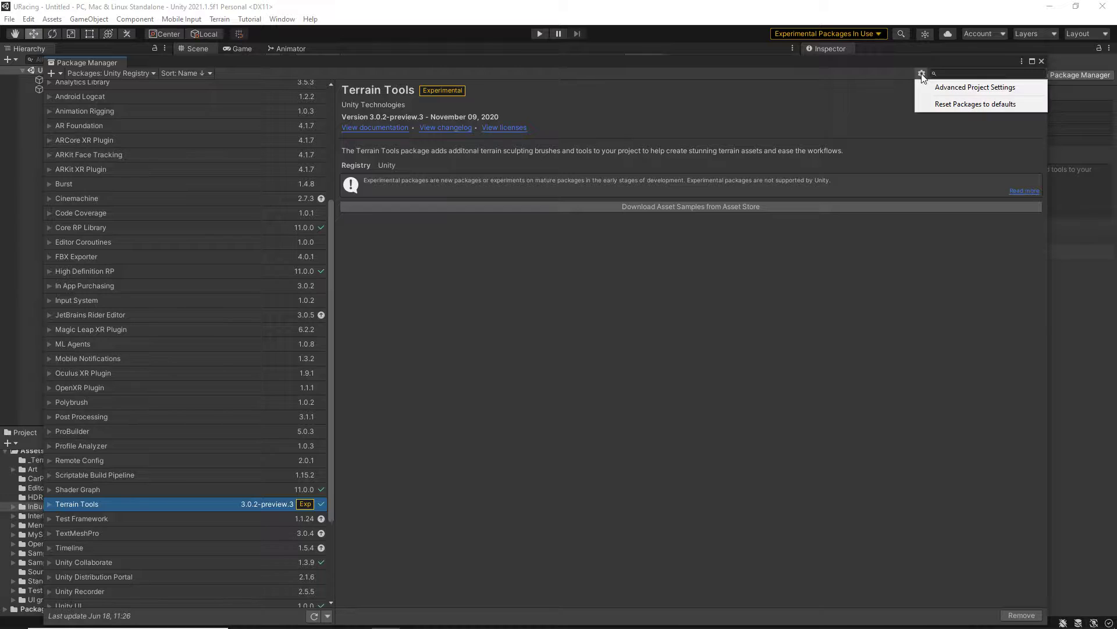
pyautogui.click(954, 89)
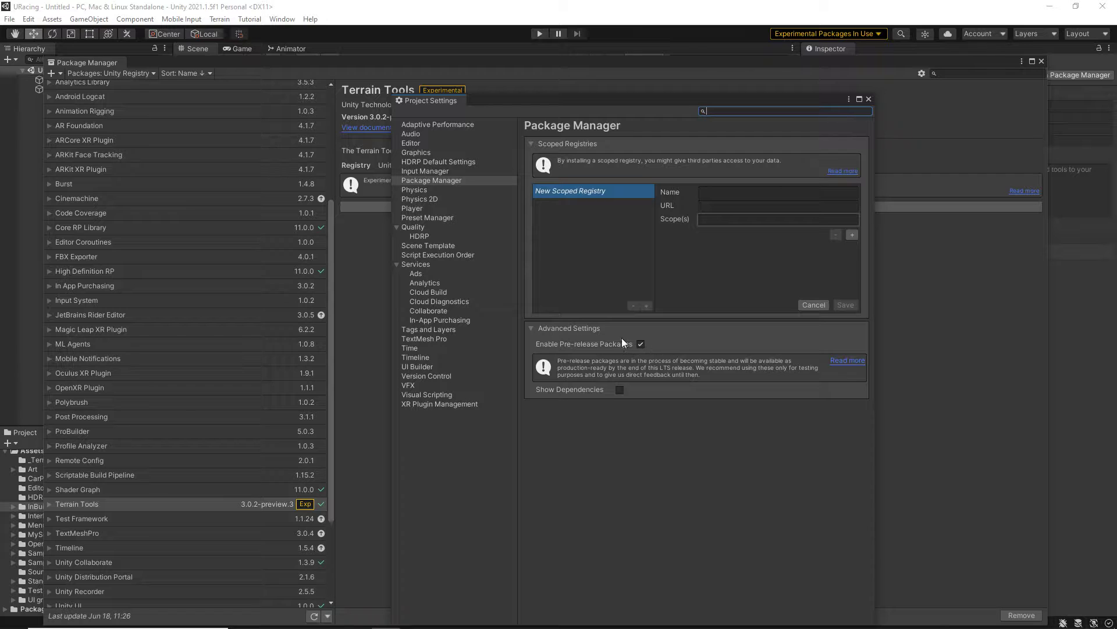
pyautogui.click(868, 100)
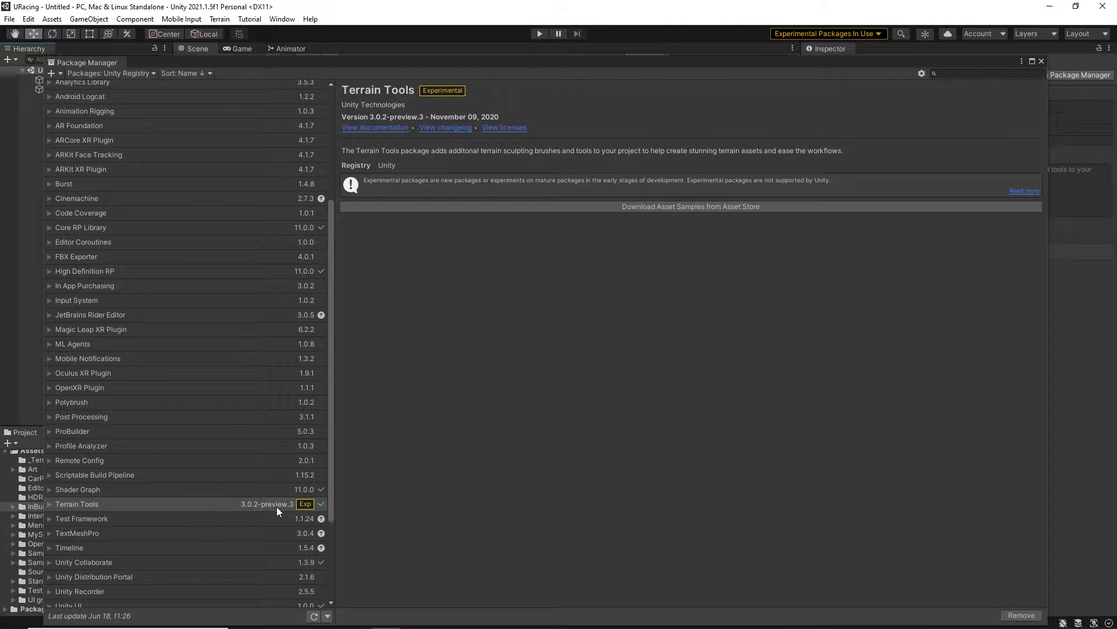
pyautogui.scroll(-4, 254, 506)
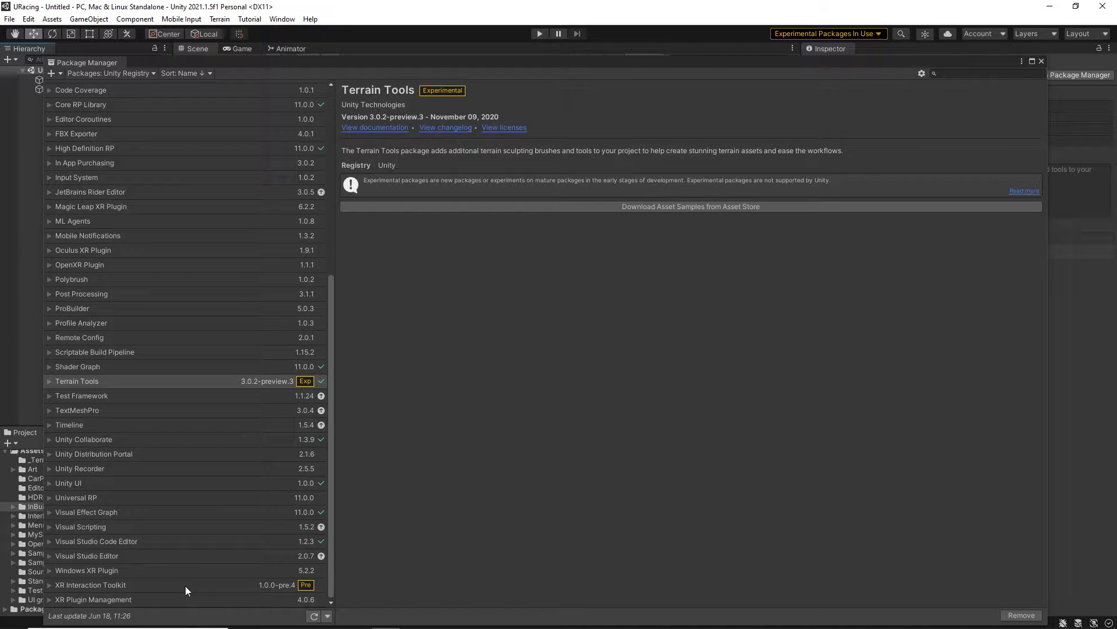
pyautogui.scroll(7, 185, 586)
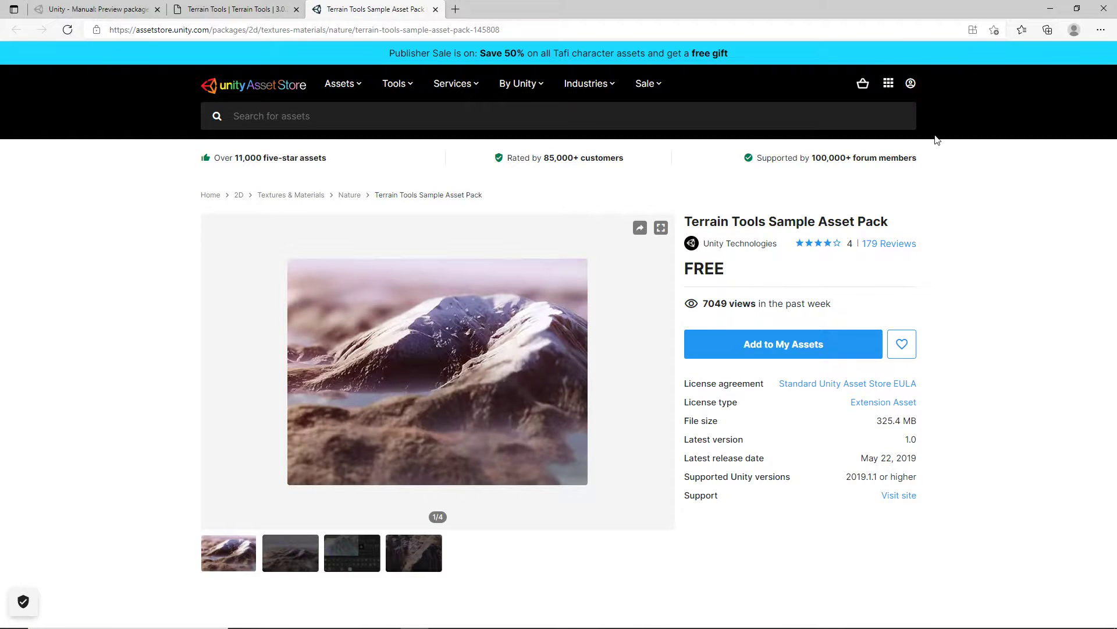
# Add the Terrain Tools Sample Asset Pack to My Assets, close its page, and return to Unity
pyautogui.click(809, 354)
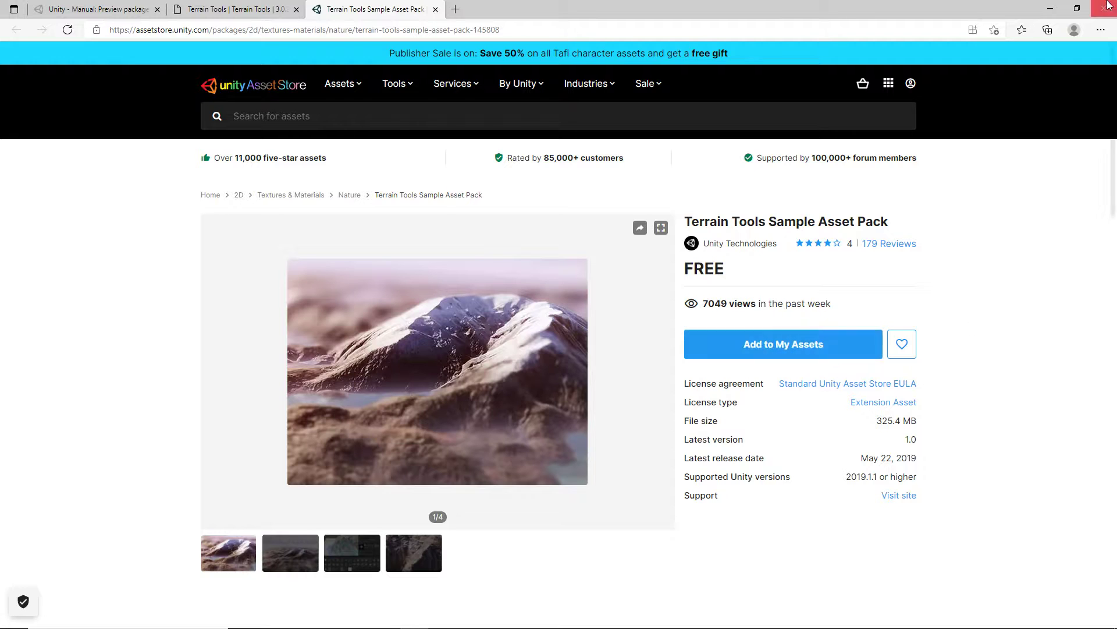
pyautogui.click(436, 9)
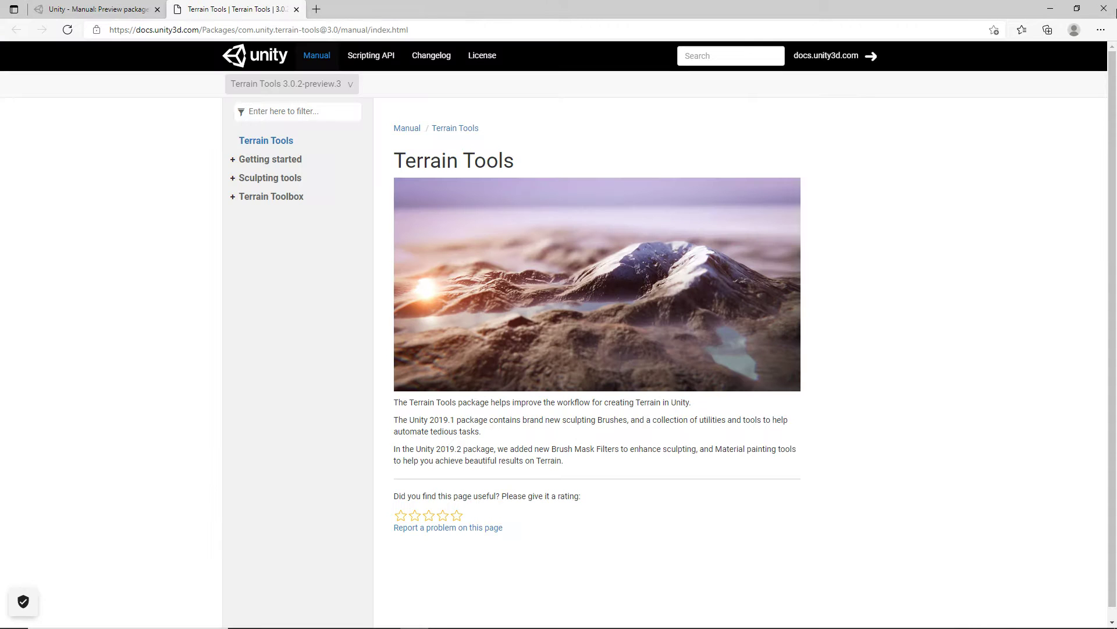
pyautogui.click(1050, 9)
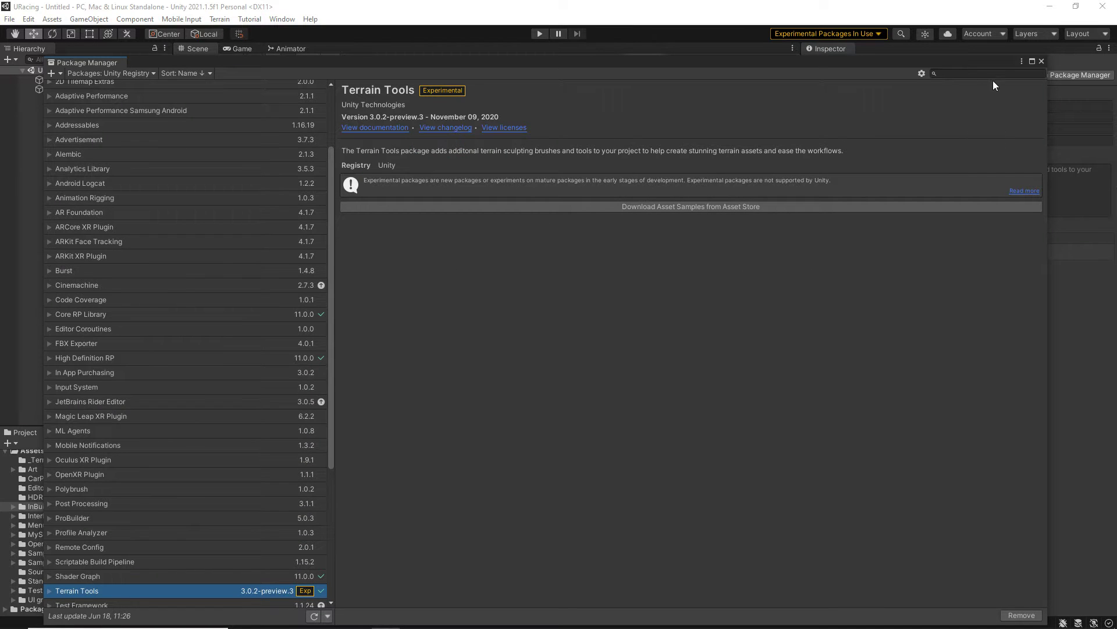
# Close the Package Manager window showing Terrain Tools 3.0.2-preview.3
pyautogui.click(1041, 61)
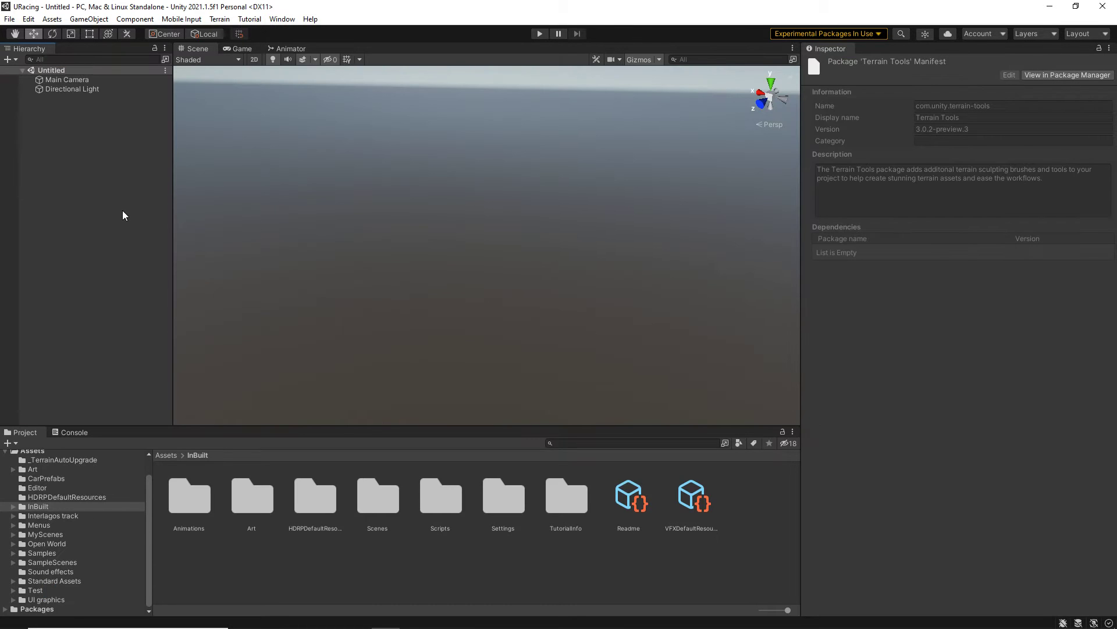